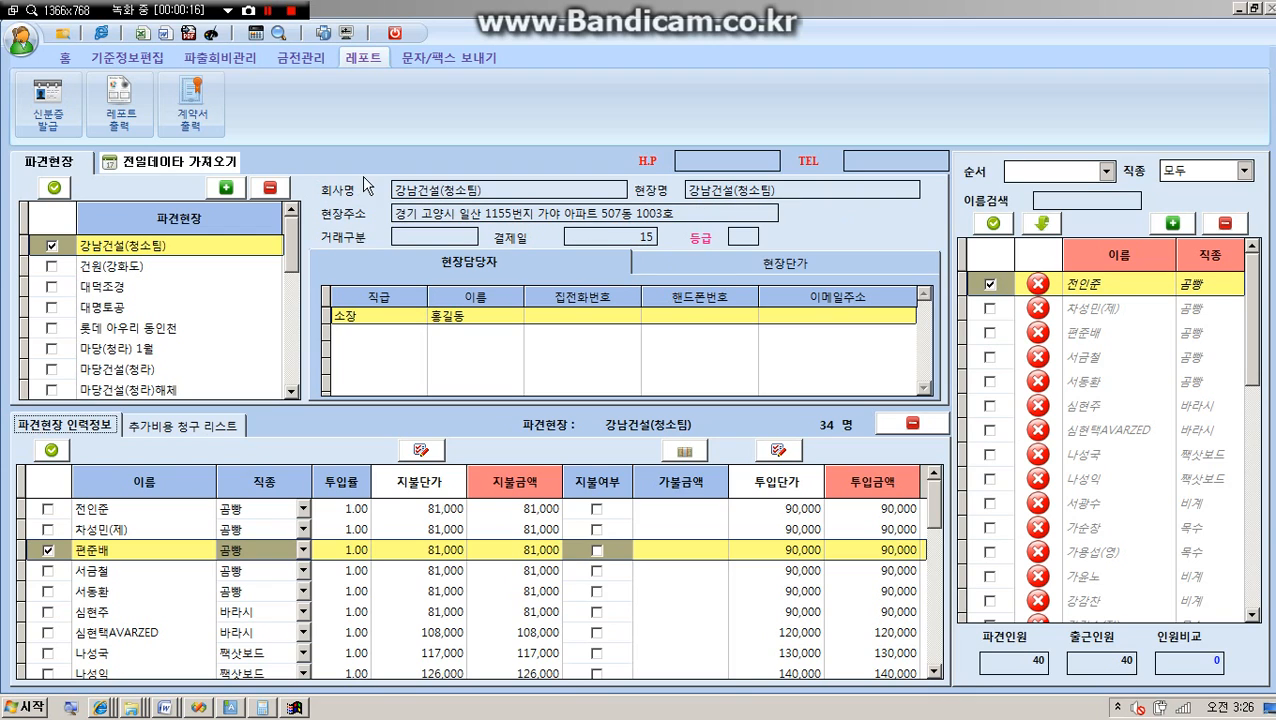
Open the report output (레포트 출력) screen from the report section.
click(71, 64)
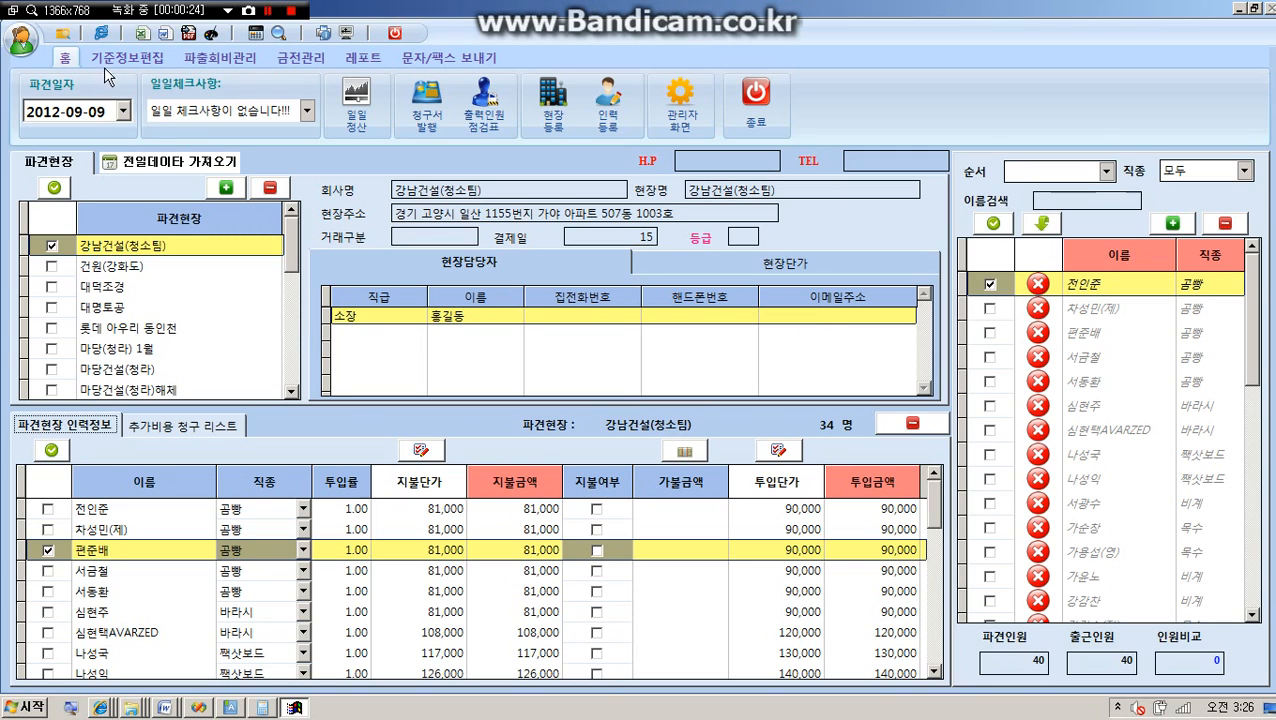
click(362, 62)
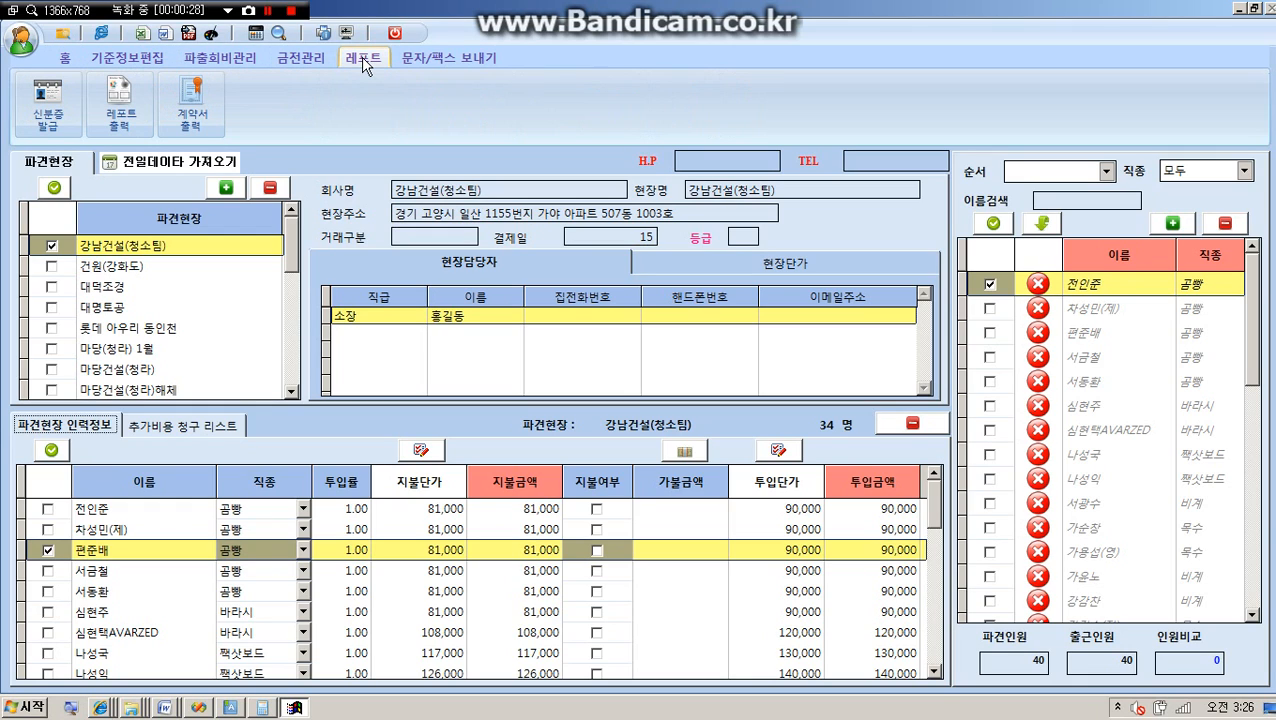
click(119, 102)
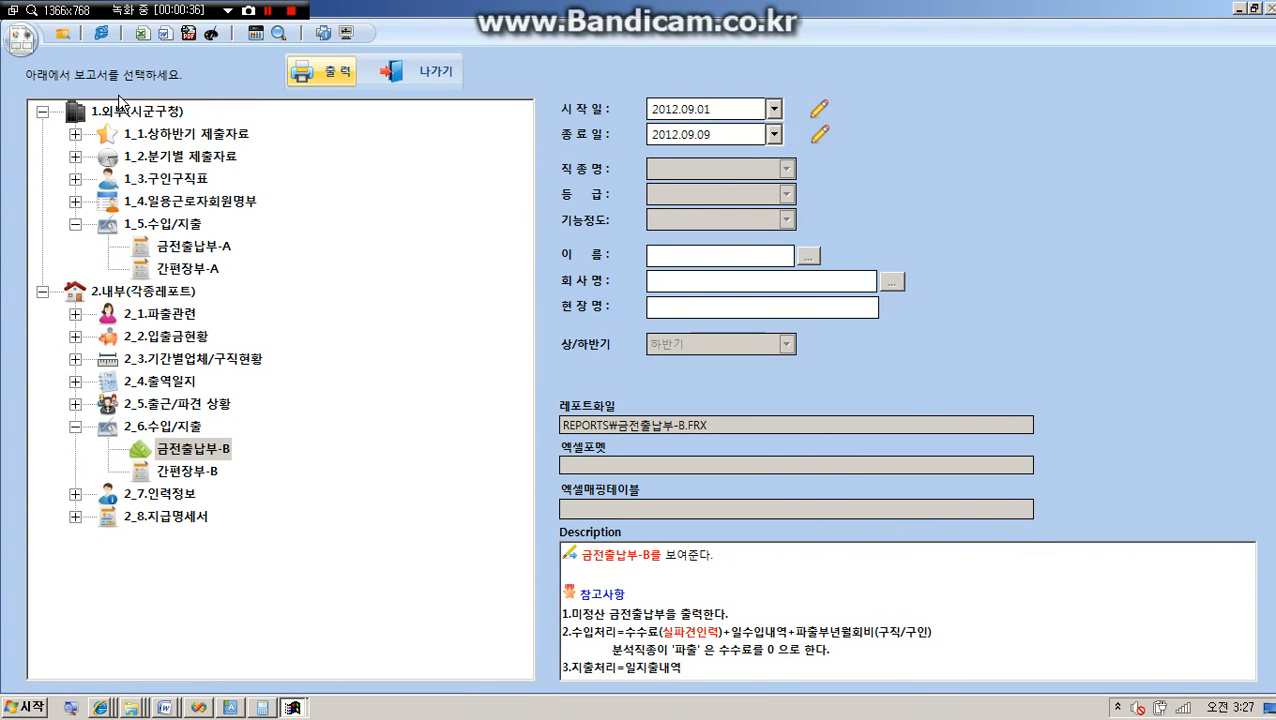
Compare the descriptions of the cash-book reports 금전출납부-A and 금전출납부-B, and leave the report screen.
click(195, 247)
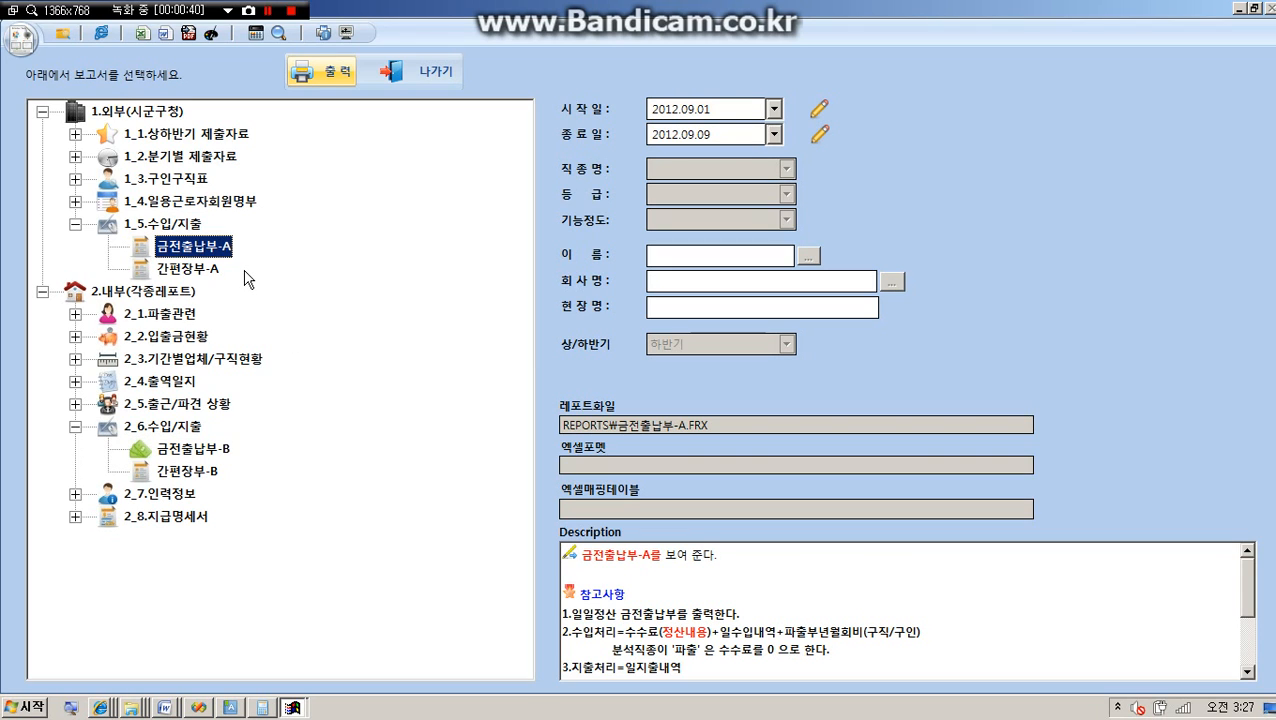
click(194, 452)
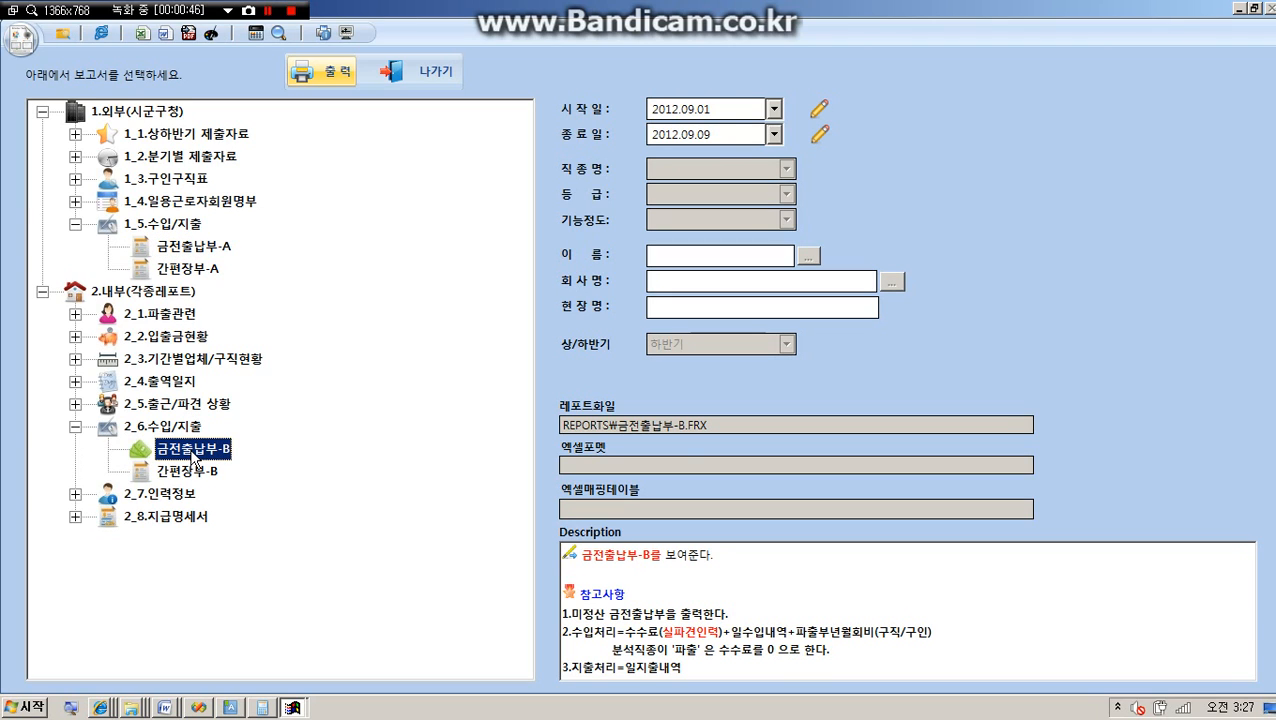
click(186, 248)
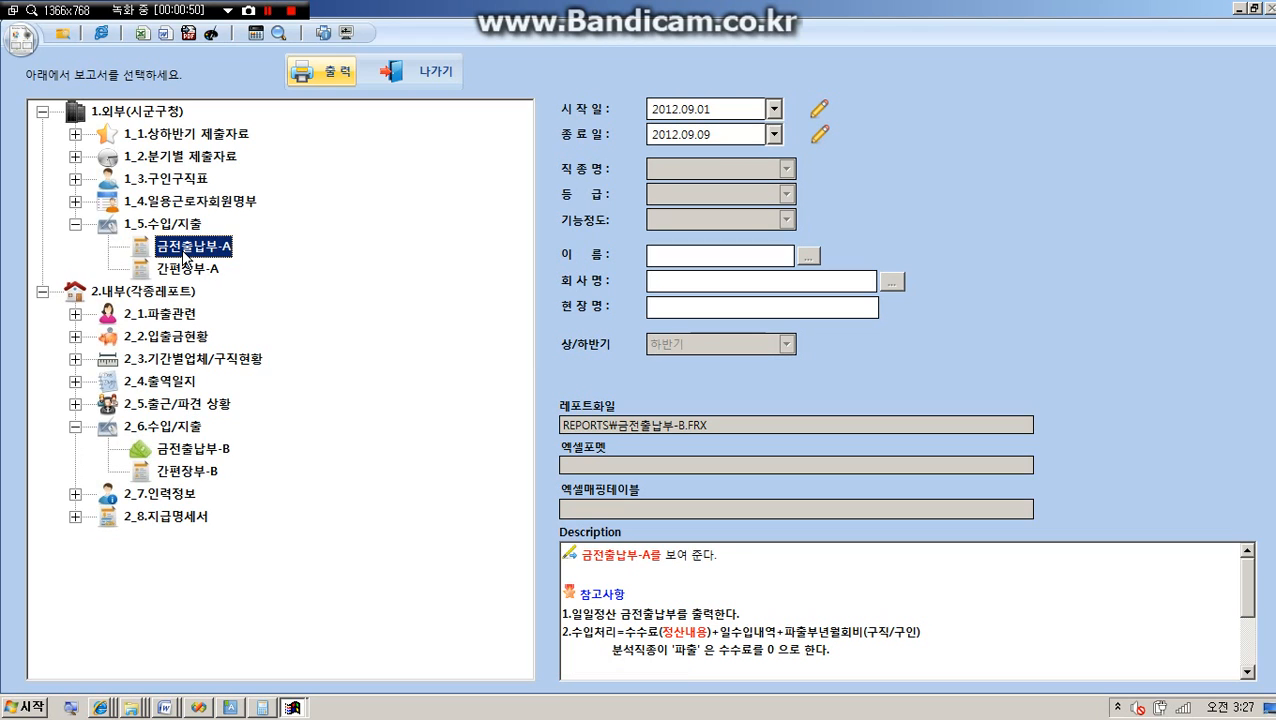
click(193, 455)
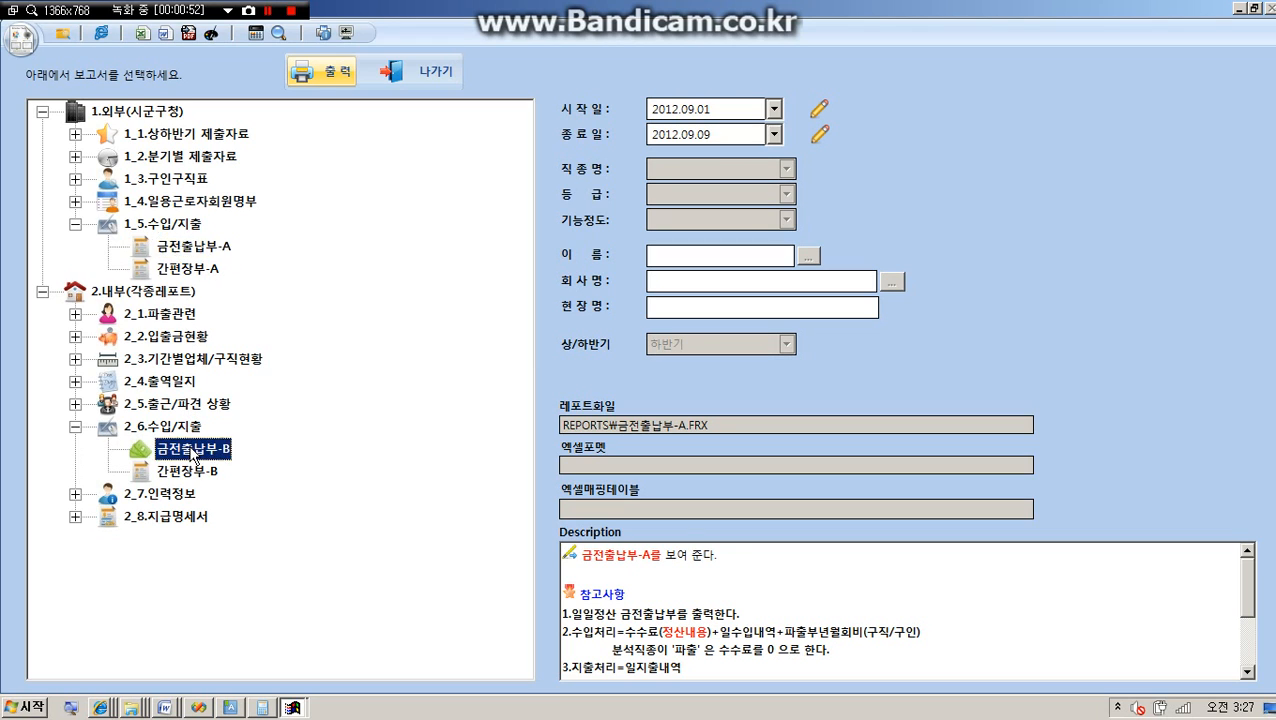
click(185, 250)
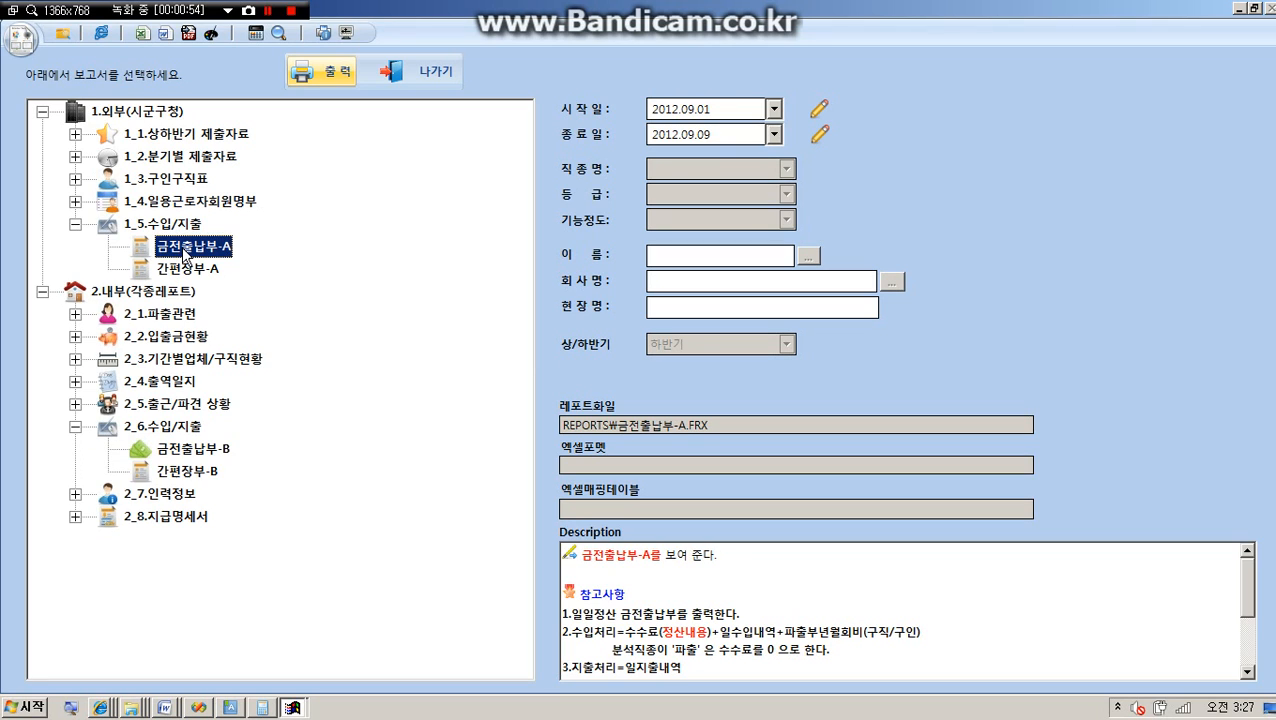
click(188, 457)
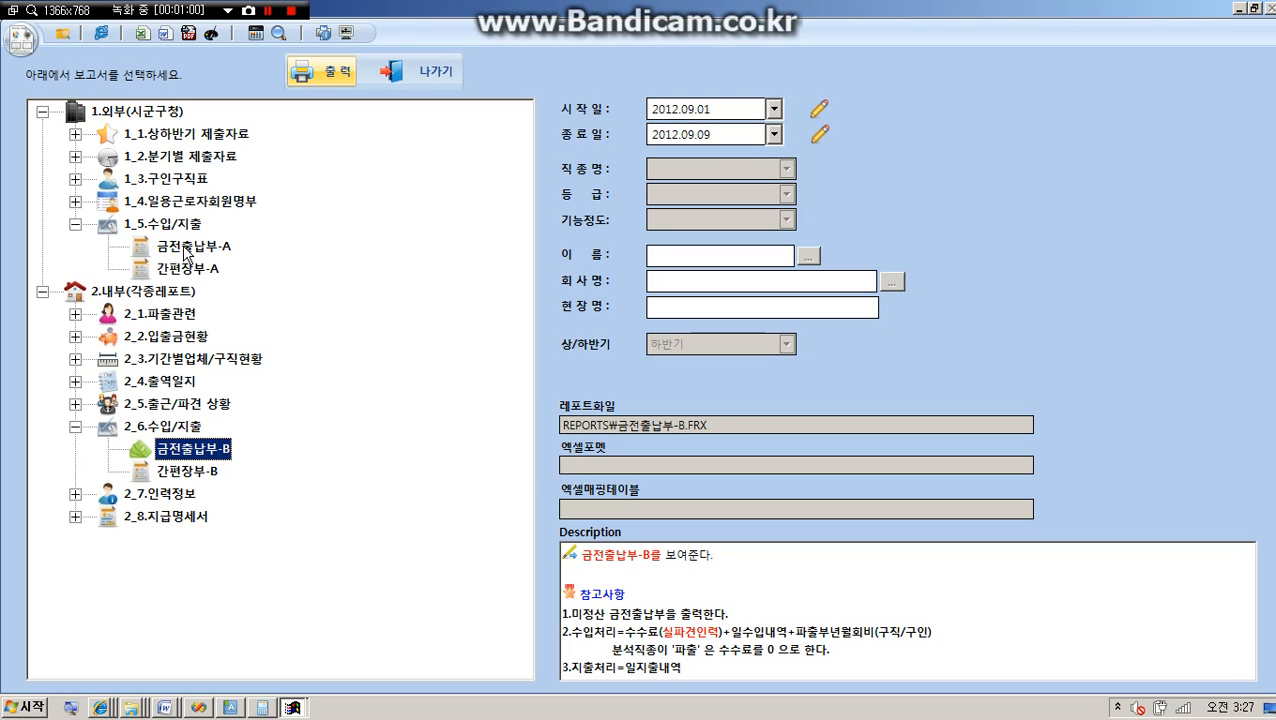
click(138, 117)
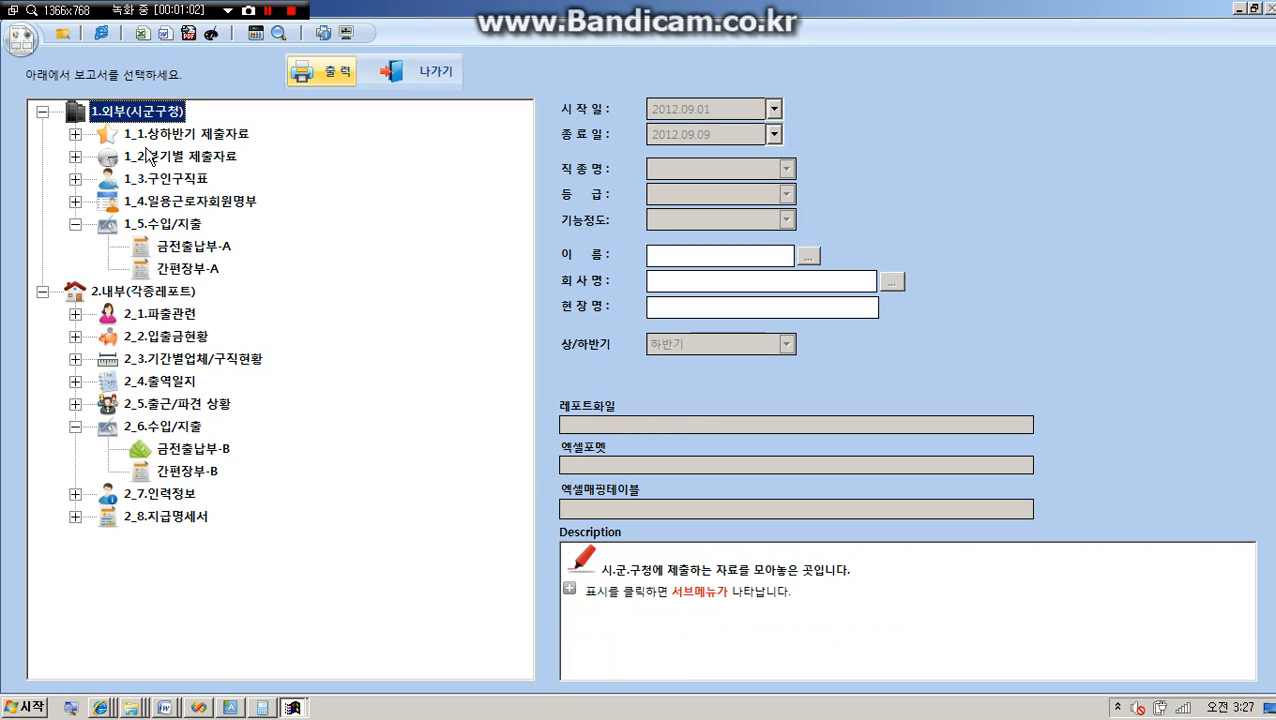
click(185, 252)
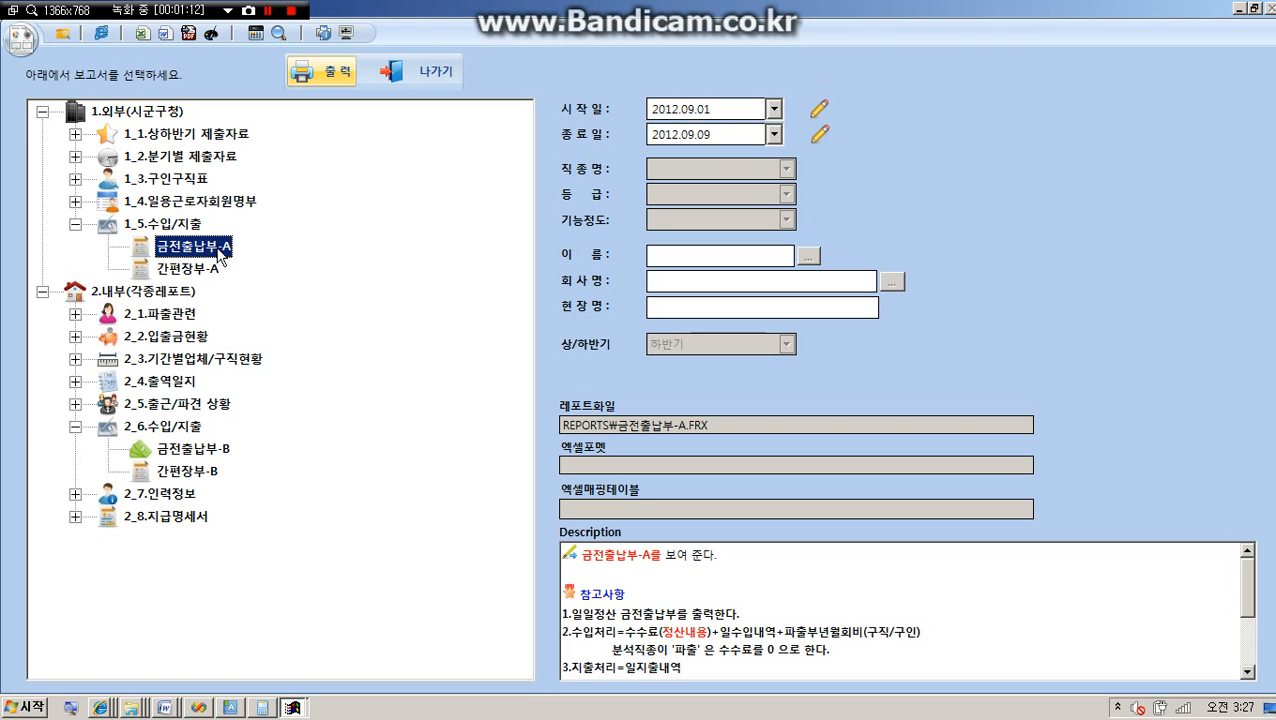
click(195, 449)
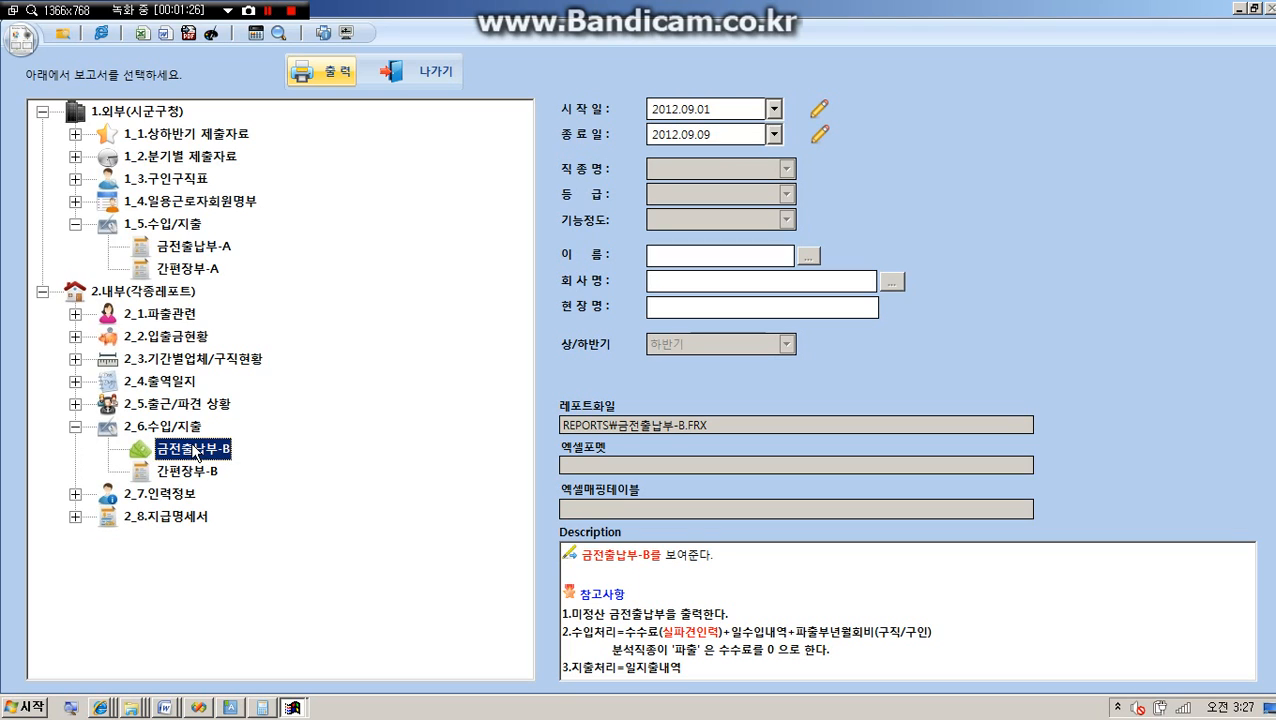
click(194, 250)
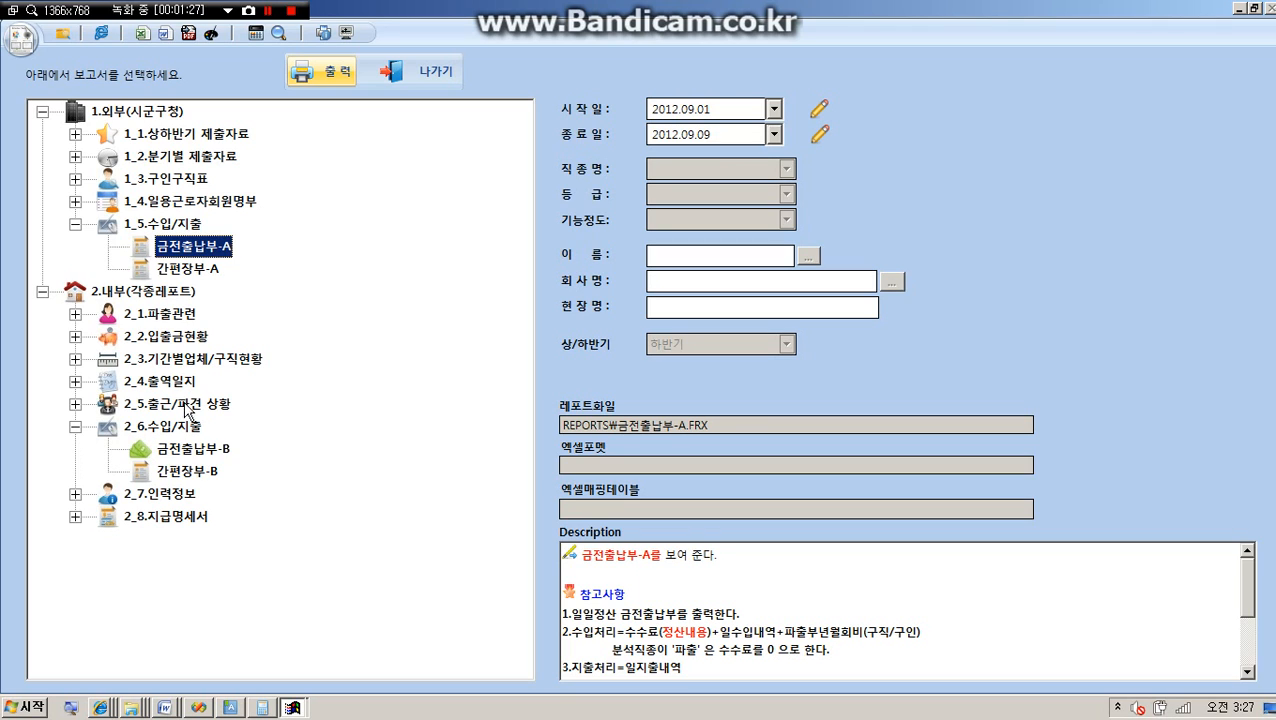
click(200, 452)
click(422, 76)
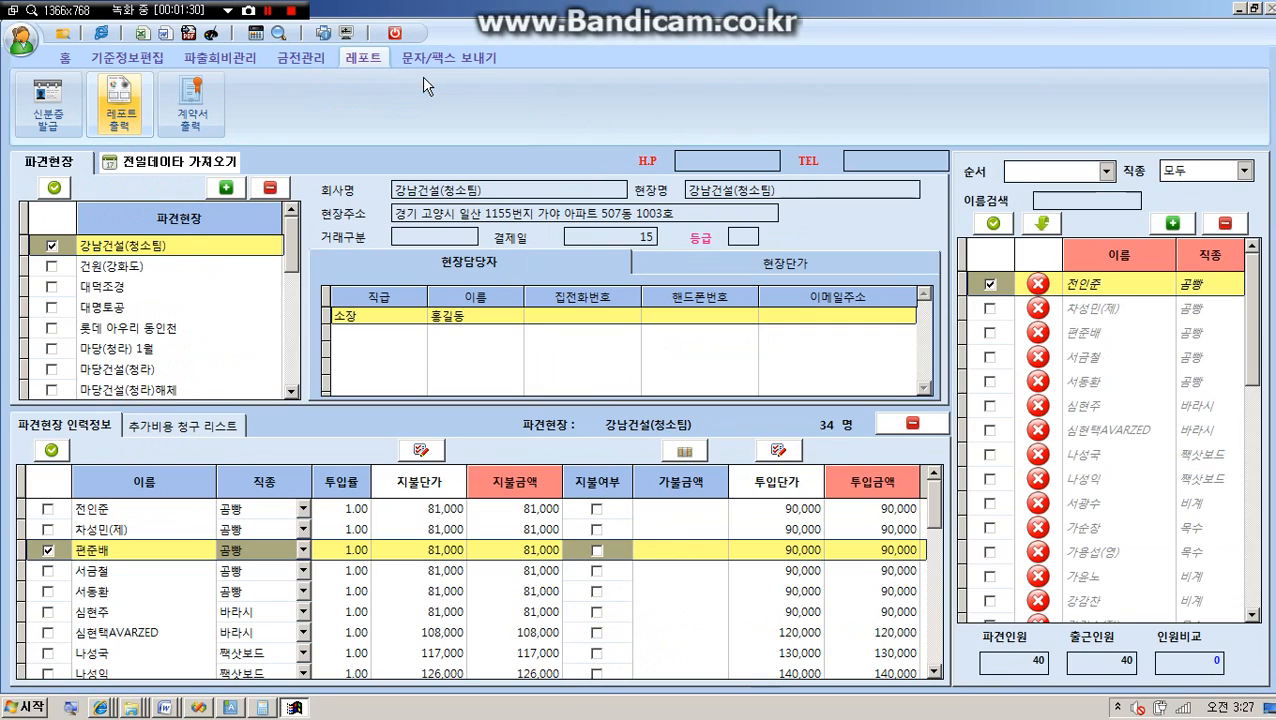
Open the daily settlement (일일정산) window for 2012-09-09 and cancel the automatic placement (자동배치 취소).
click(66, 60)
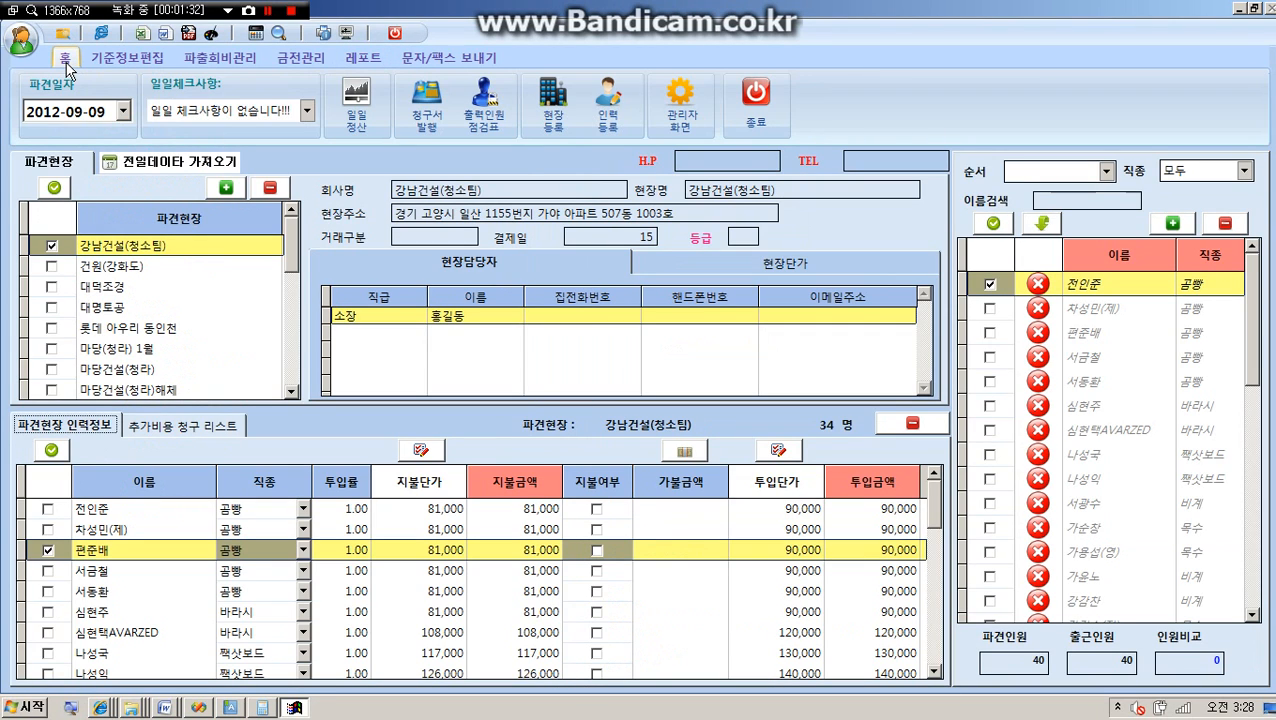
click(358, 110)
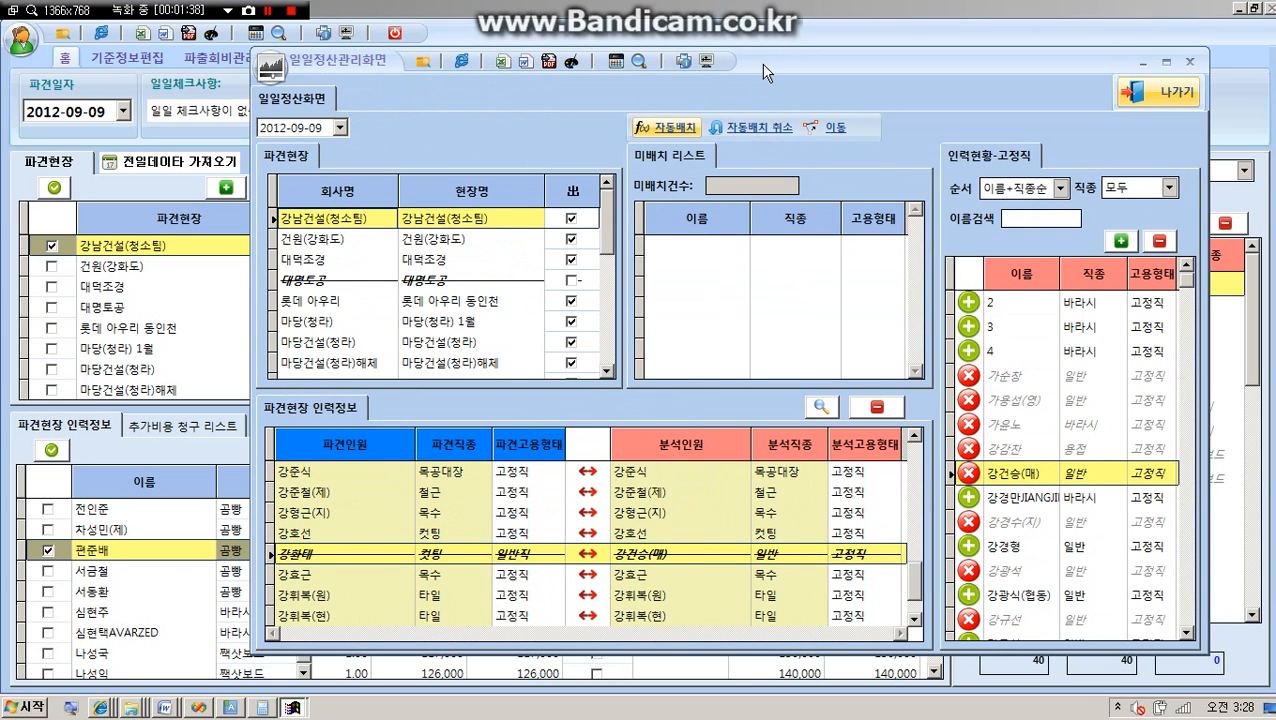
drag(762, 66, 701, 70)
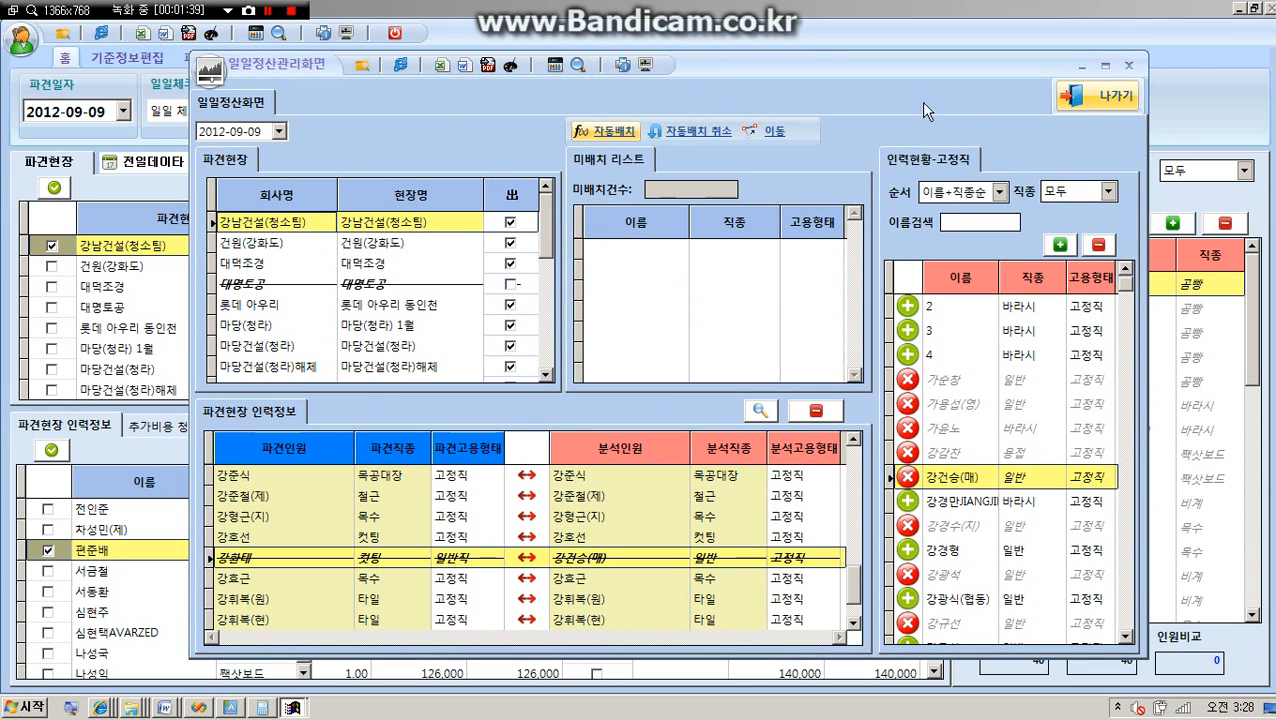
click(714, 131)
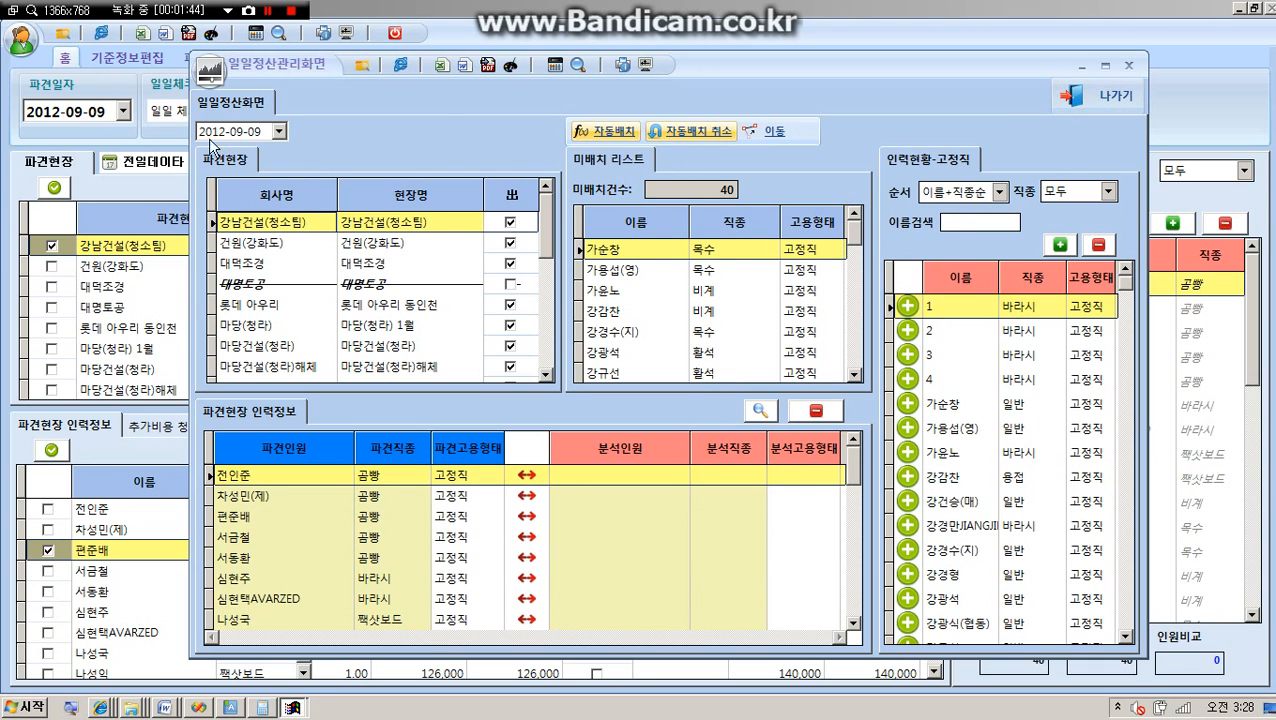
Check the first dispatched worker of 강남건설(청소팀) on the main screen and run automatic placement (자동배치) in the daily settlement window.
click(1105, 106)
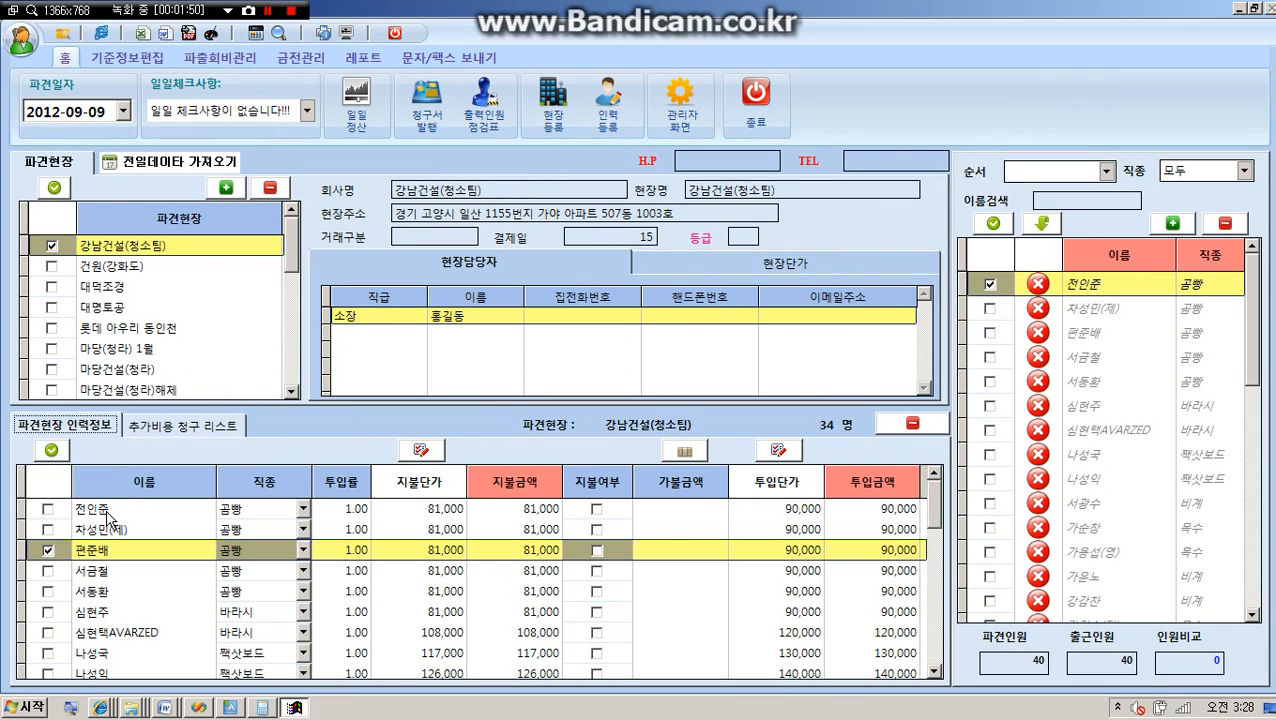
click(239, 511)
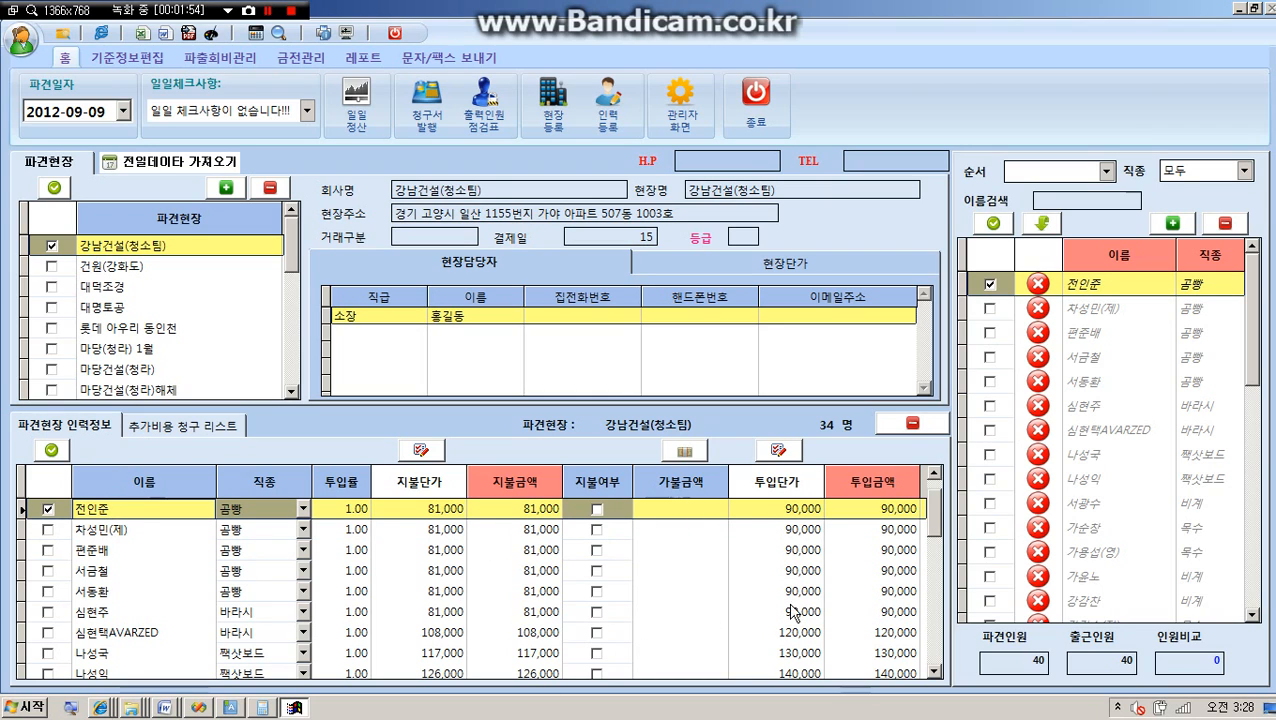
click(366, 104)
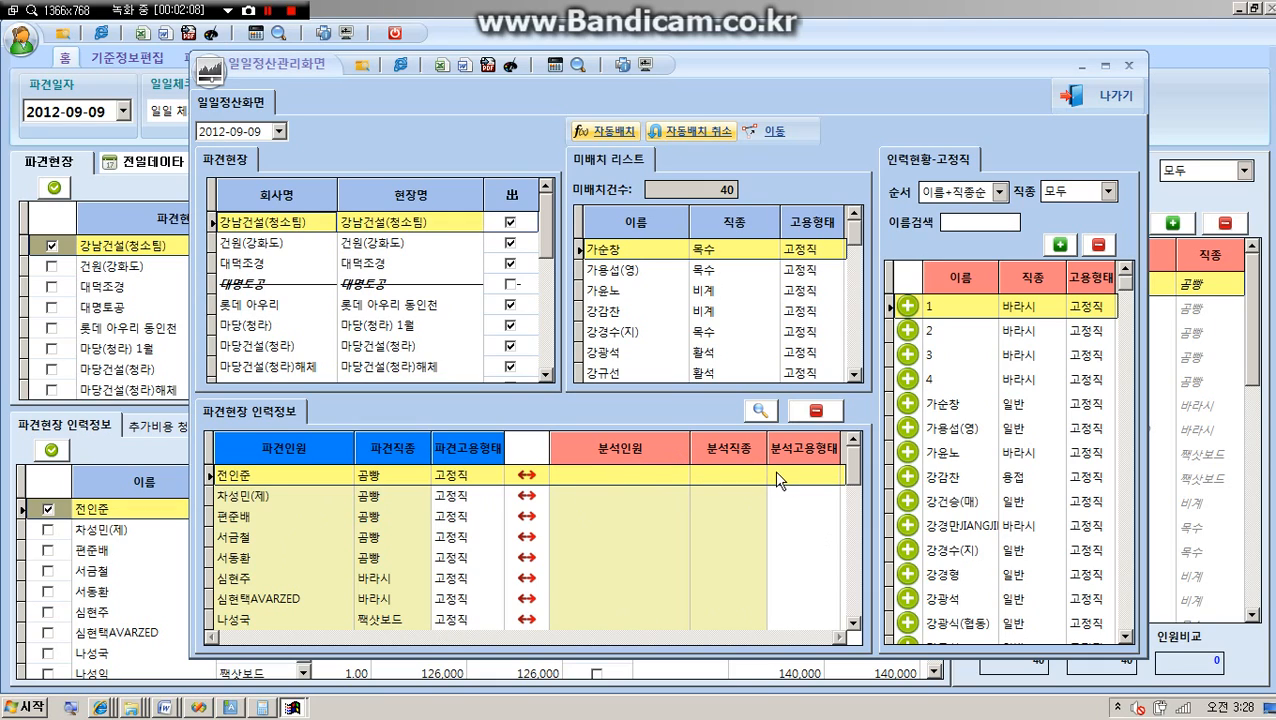
click(612, 135)
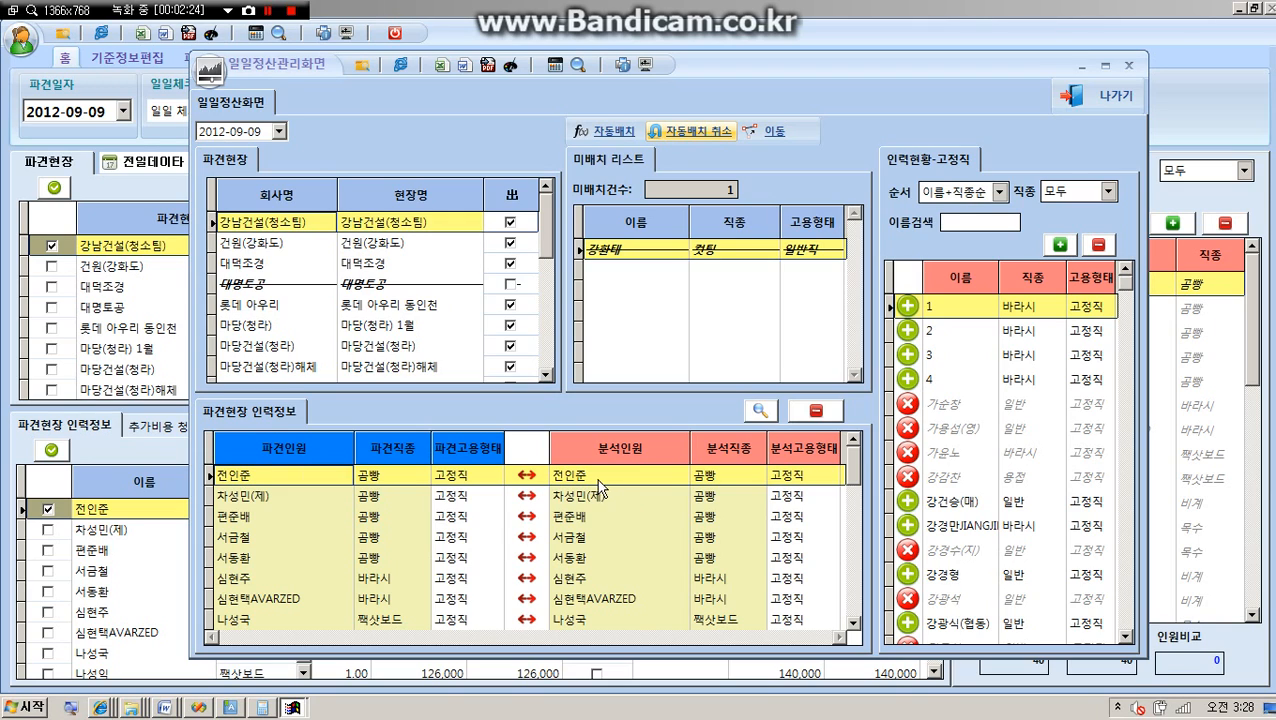
Review the second and third rows of paired dispatched and analysis workers in the site workforce list.
click(560, 497)
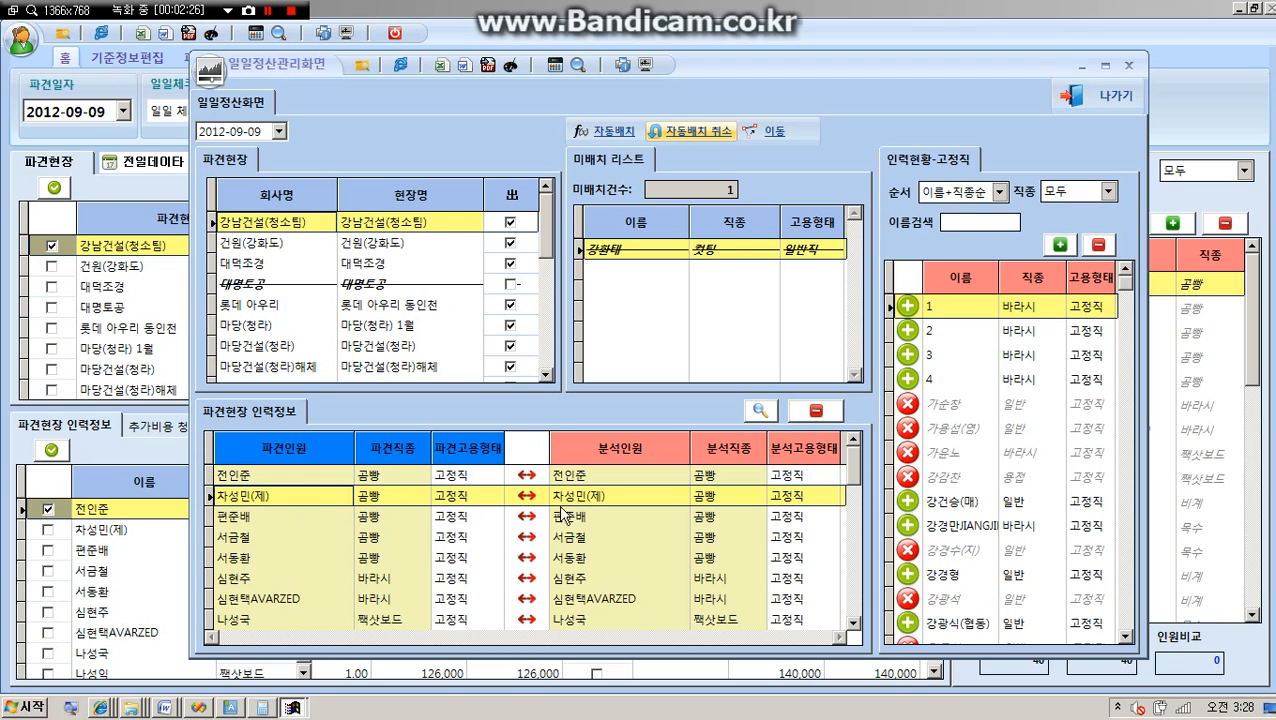
click(583, 499)
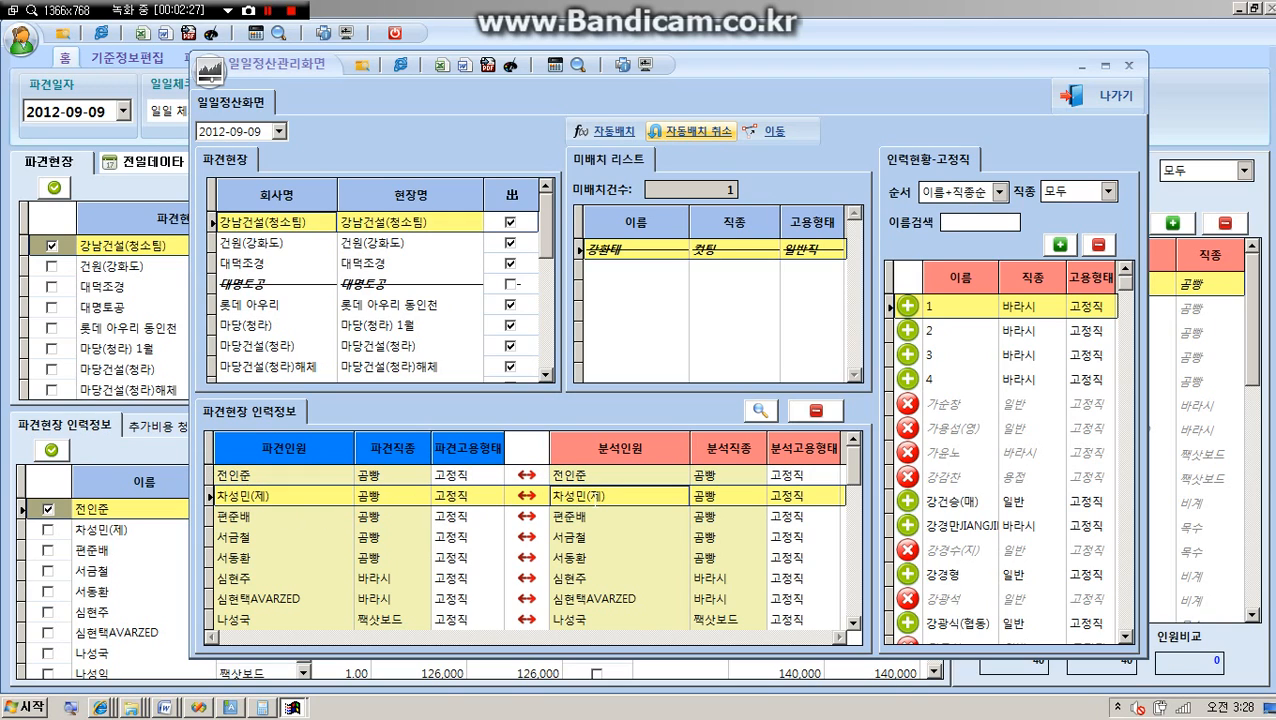
click(588, 522)
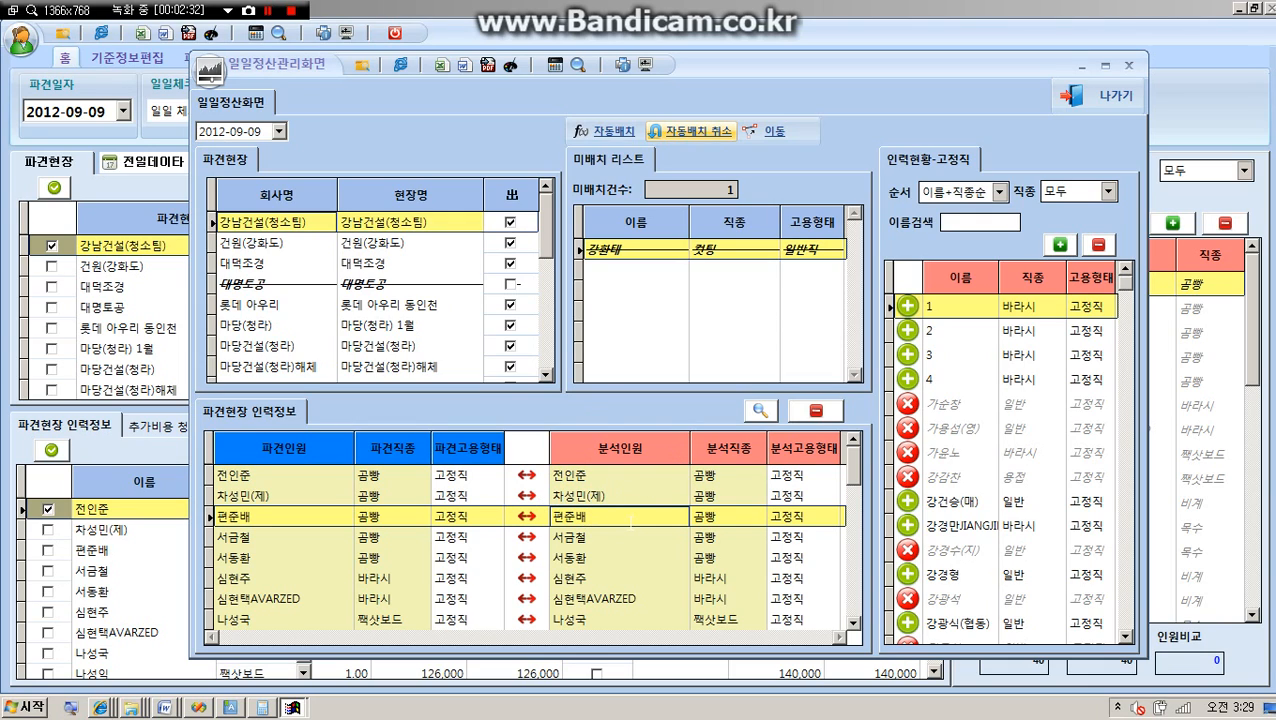
Locate the worker from the unplaced list (미배치 리스트) in the site workforce list and select that row's empty analysis-worker (분석인원) cell.
click(610, 249)
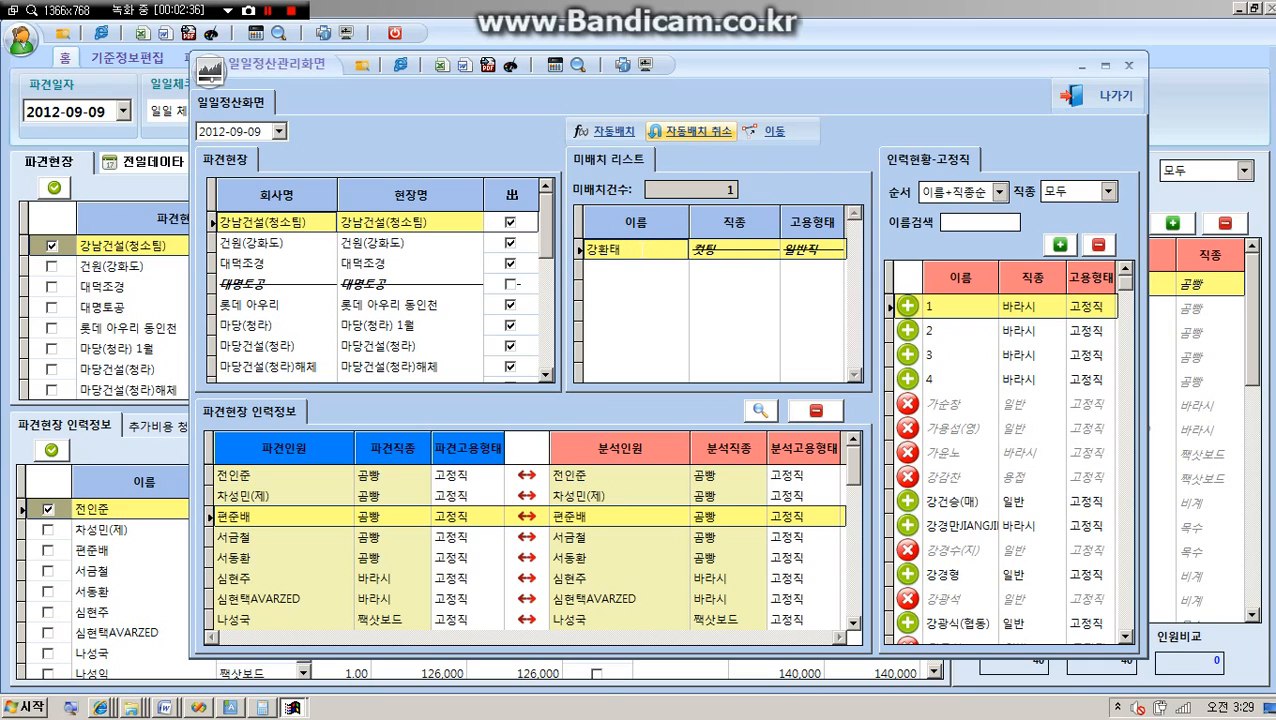
double_click(639, 250)
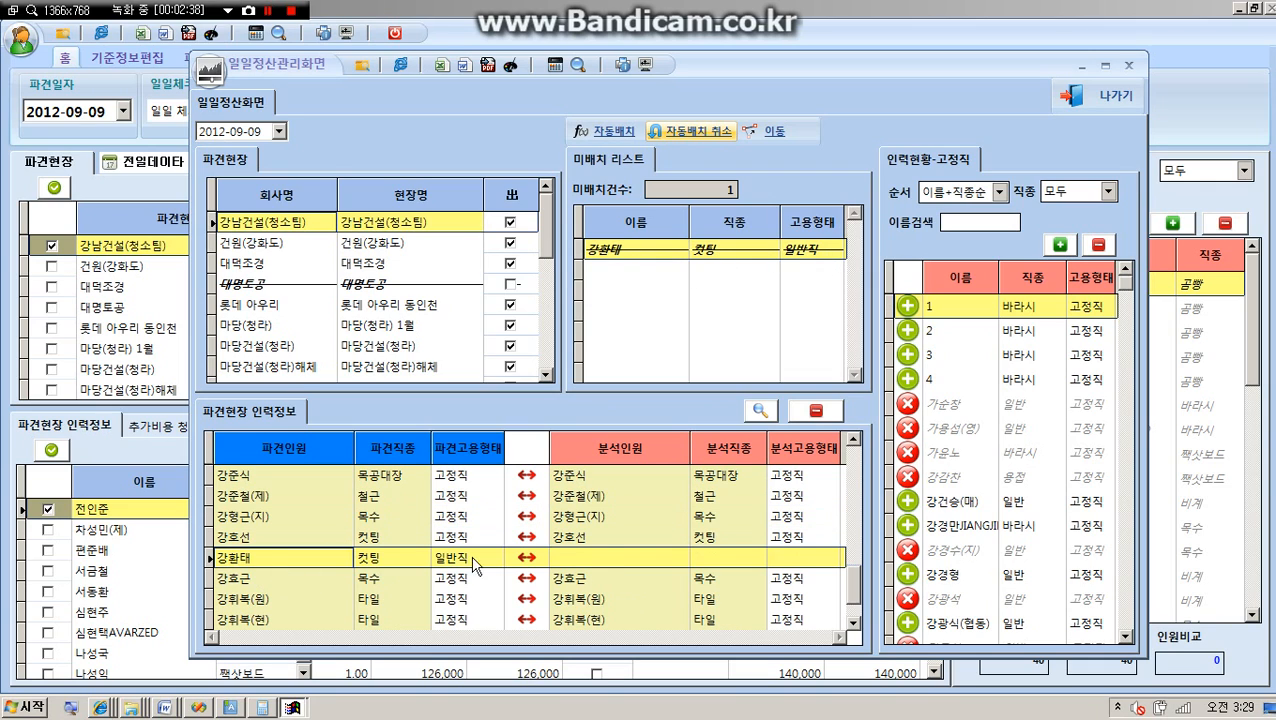
click(583, 557)
click(714, 560)
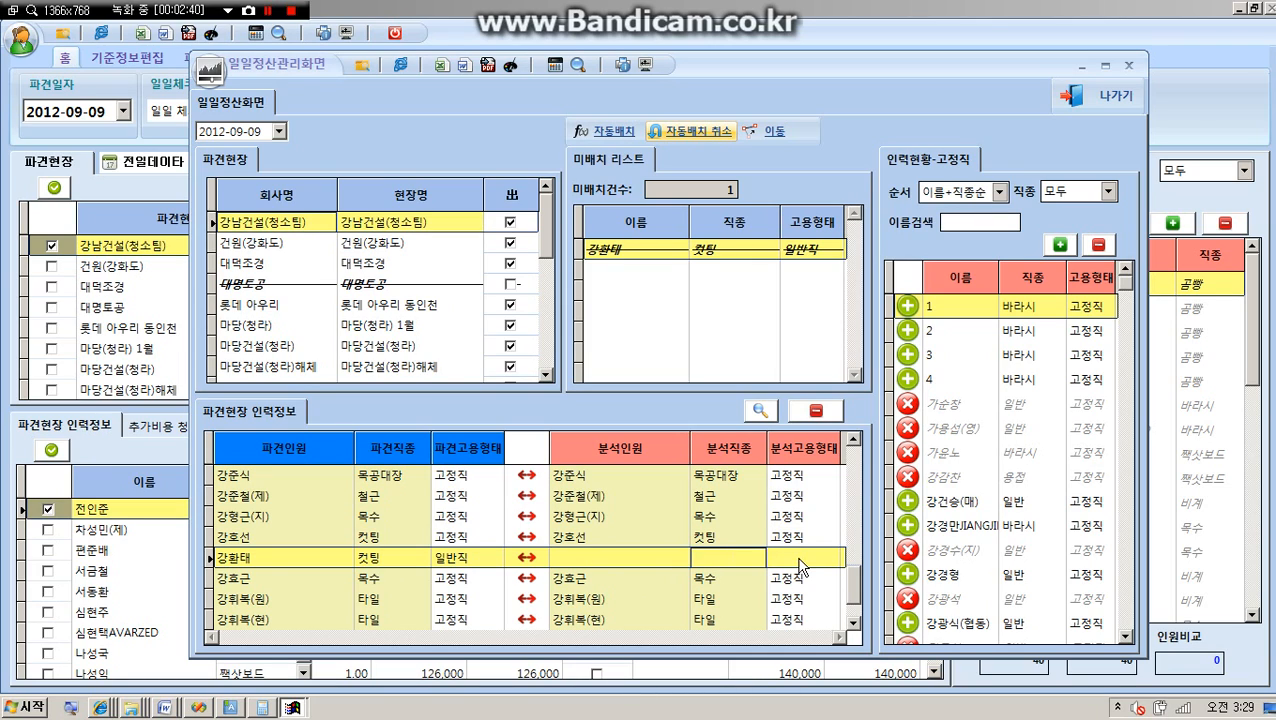
click(799, 560)
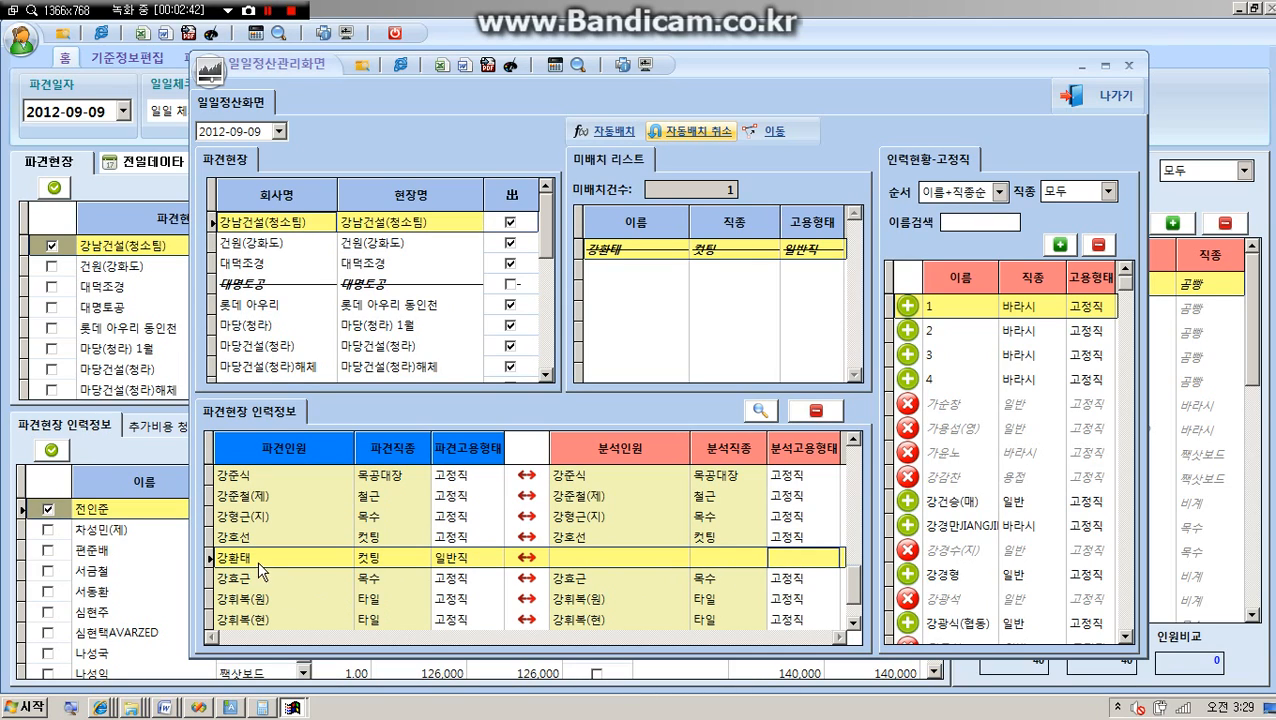
click(583, 557)
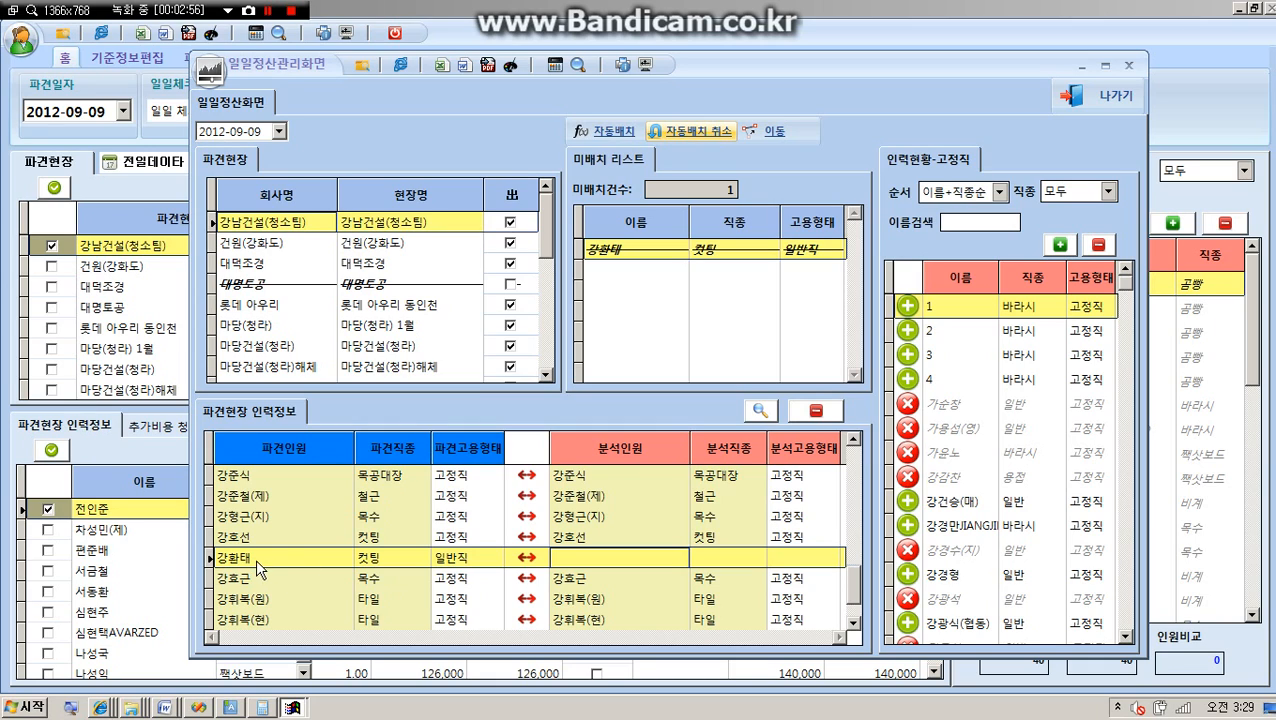
click(230, 558)
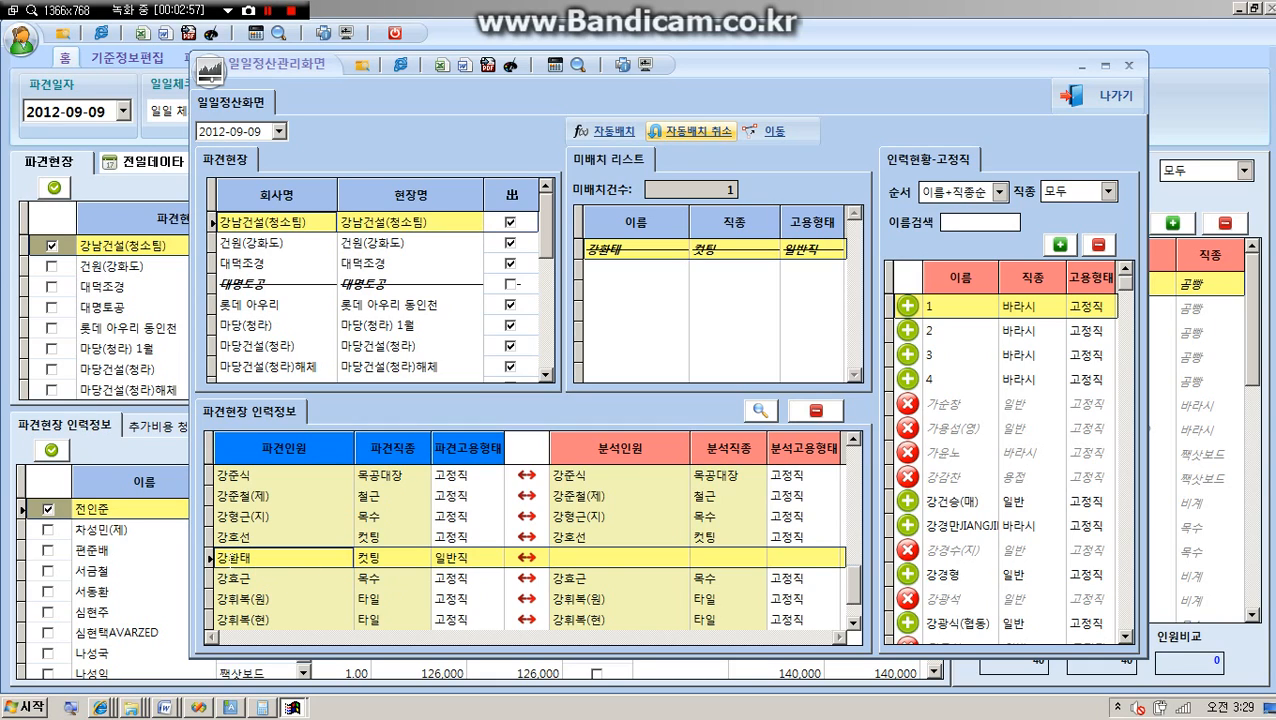
click(576, 559)
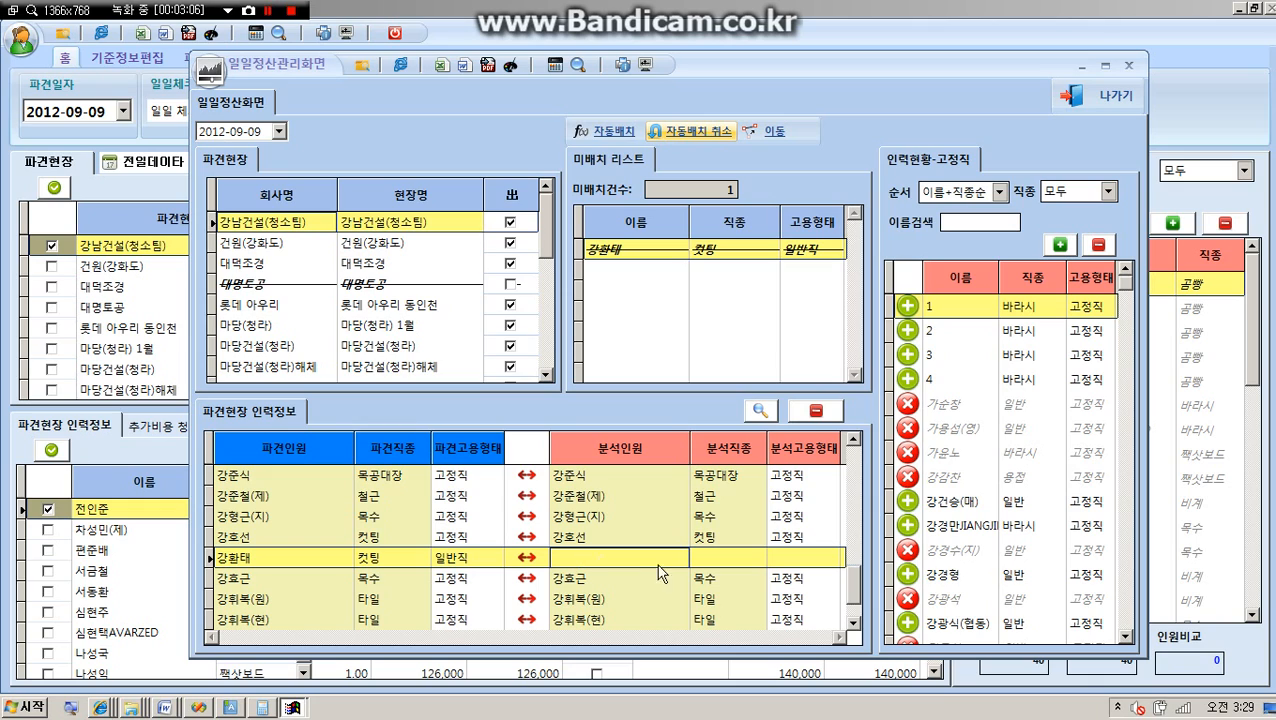
Assign the available 바라시 worker whose name includes Latin letters from the fixed-staff list as analysis worker for the unplaced 컷팅 worker.
click(955, 526)
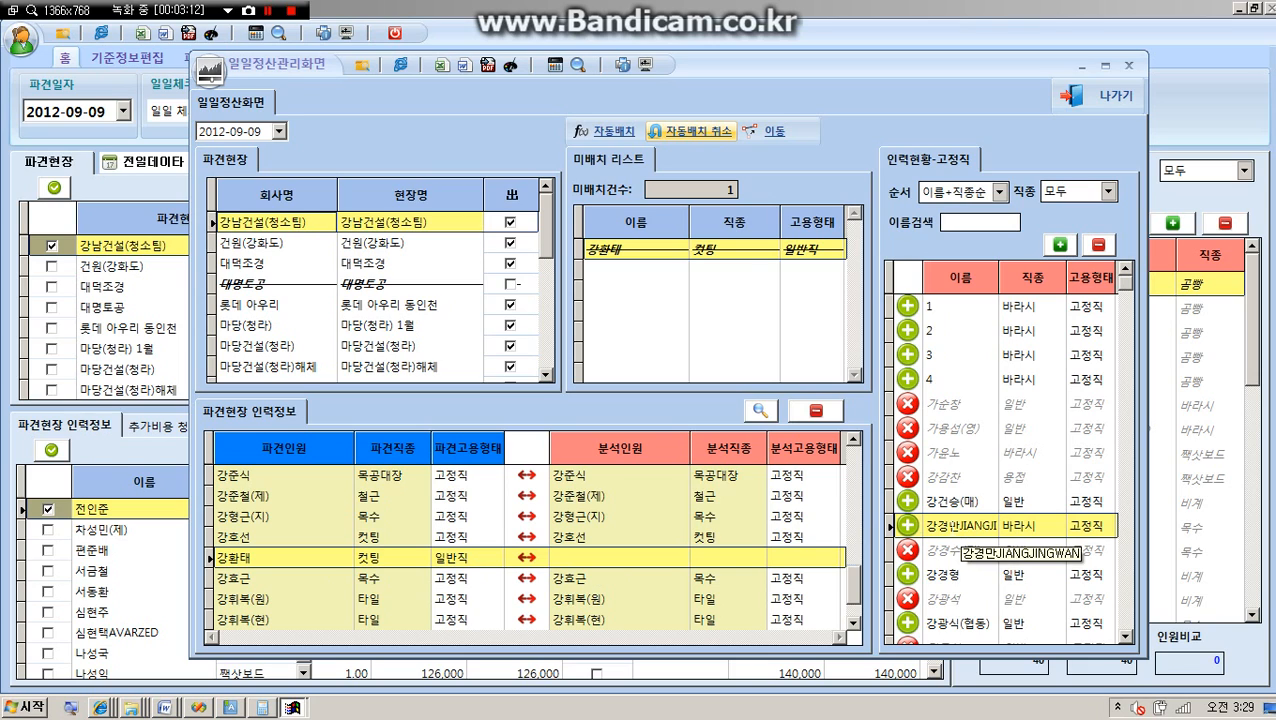
double_click(952, 528)
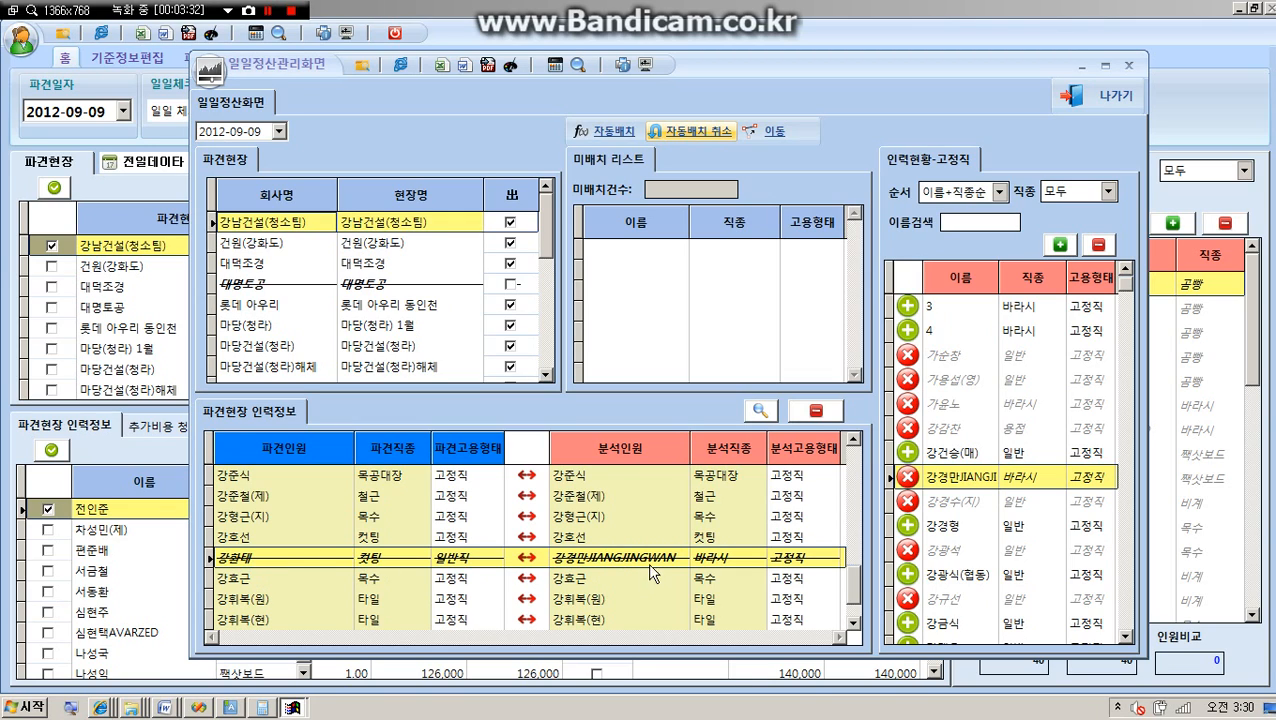
click(616, 560)
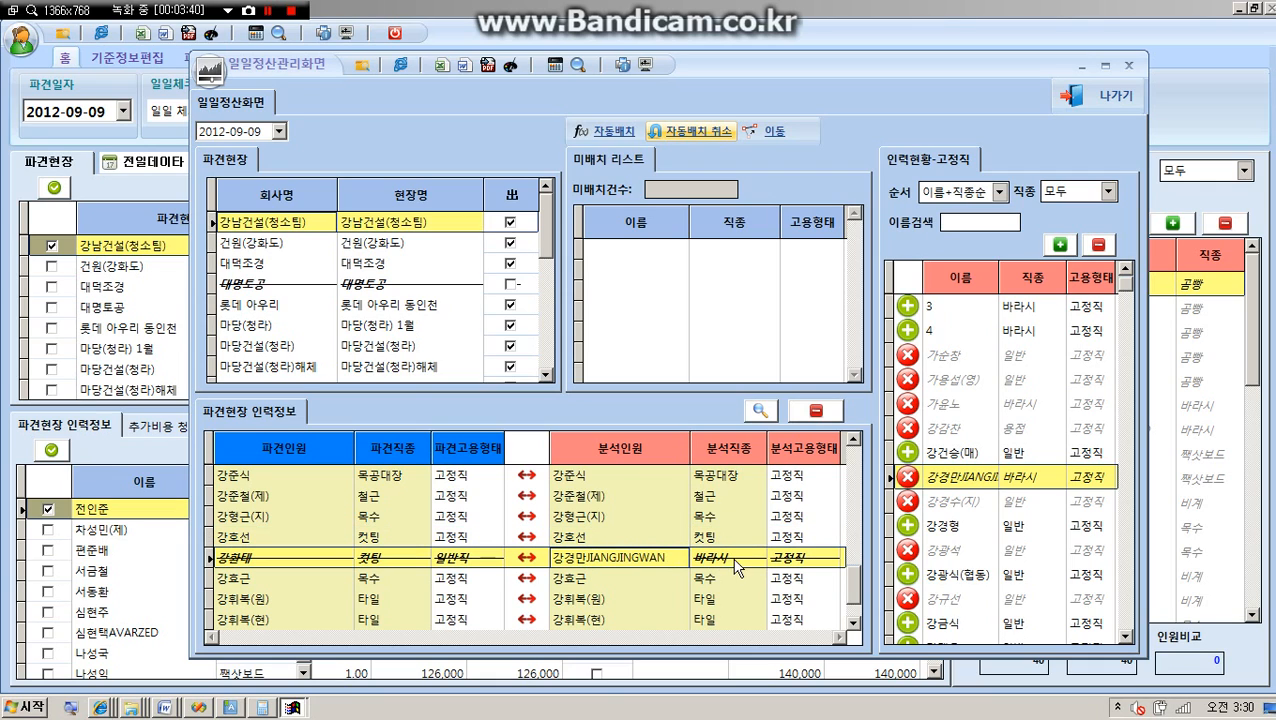
Remove the analysis worker assigned to the 일반직 컷팅 worker of 강남건설(청소팀) and review that row's analysis cells.
click(816, 410)
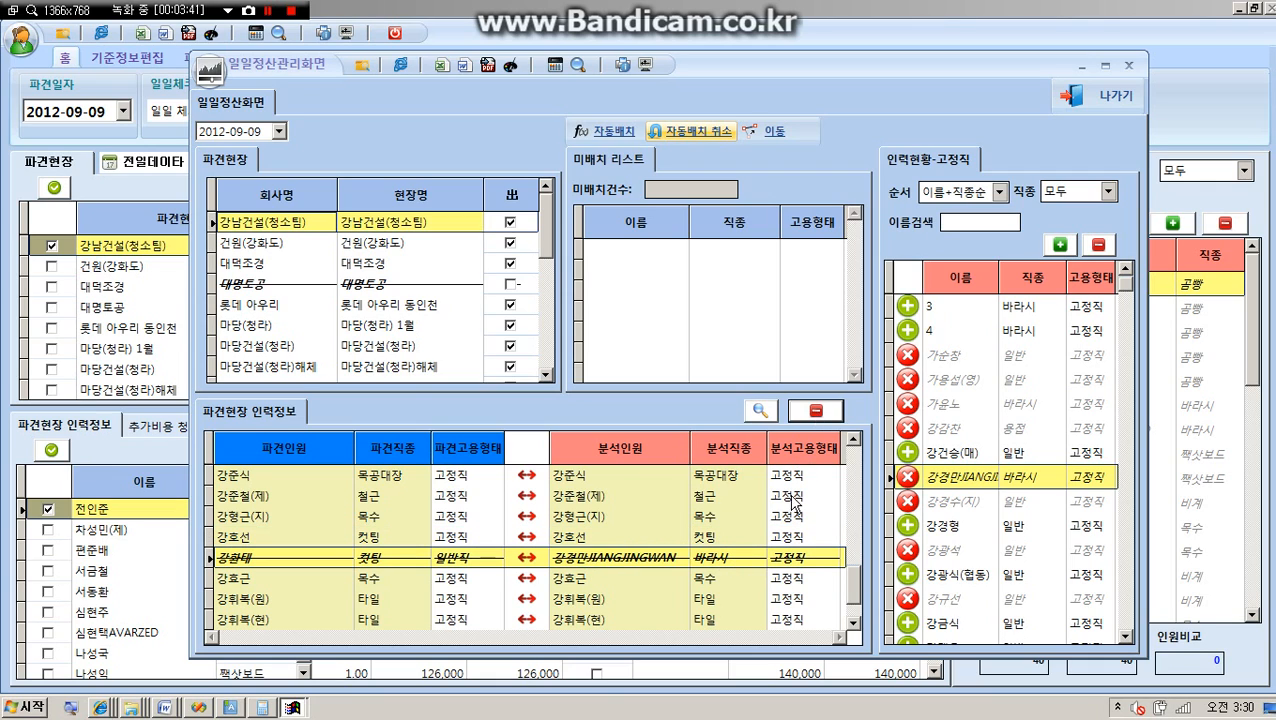
click(575, 558)
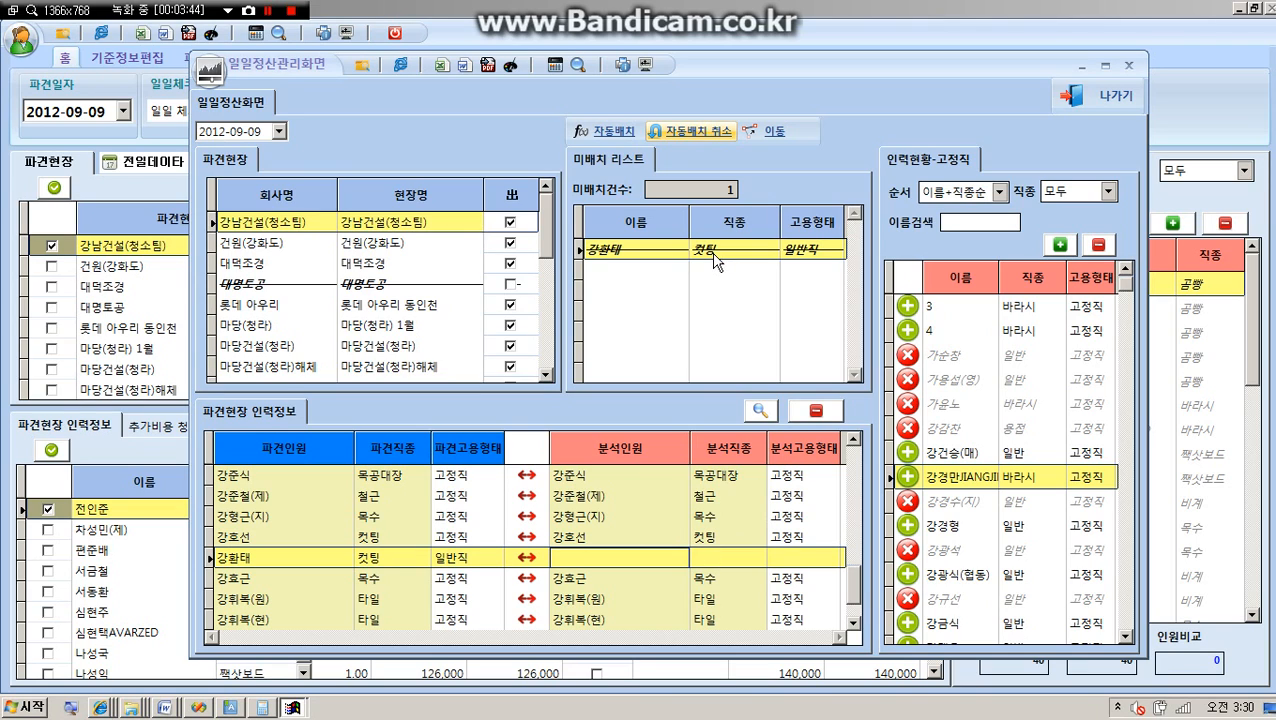
click(745, 560)
click(645, 566)
click(280, 565)
click(263, 538)
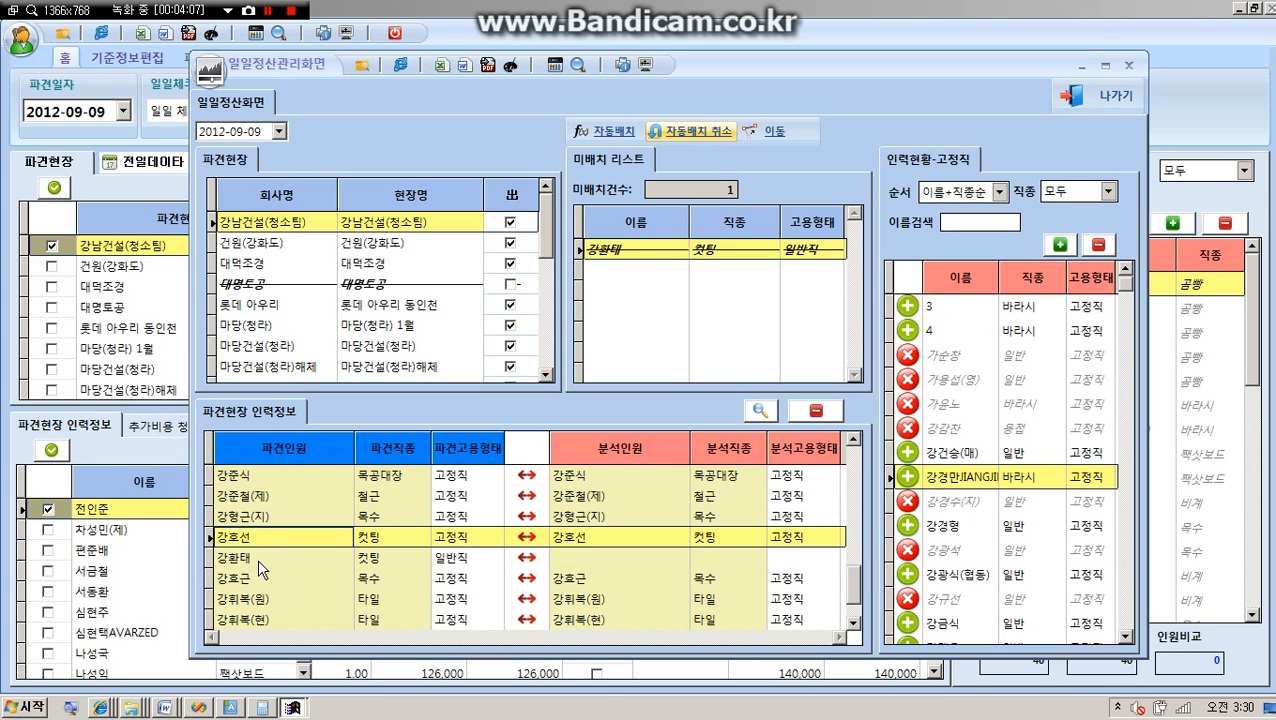
click(258, 563)
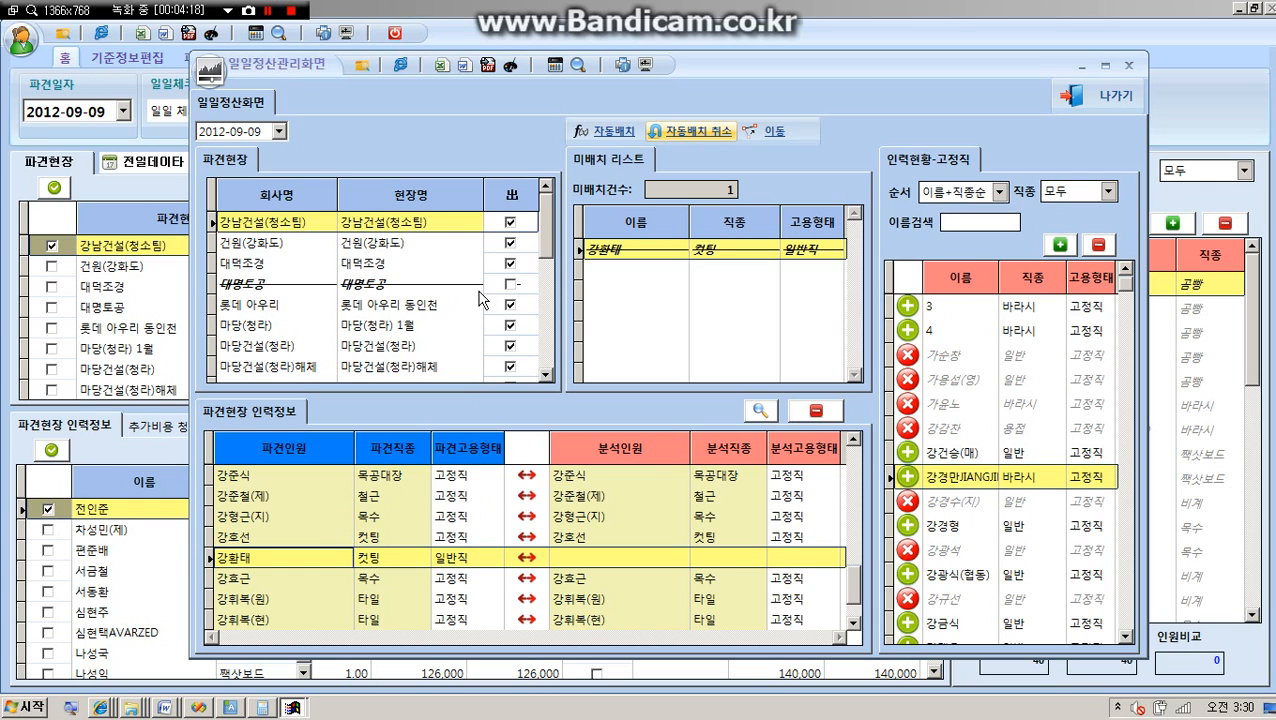
Mark 대명토공 as dispatched (出) in the site list and review its paired dispatched and analysis workers.
click(511, 284)
click(511, 284)
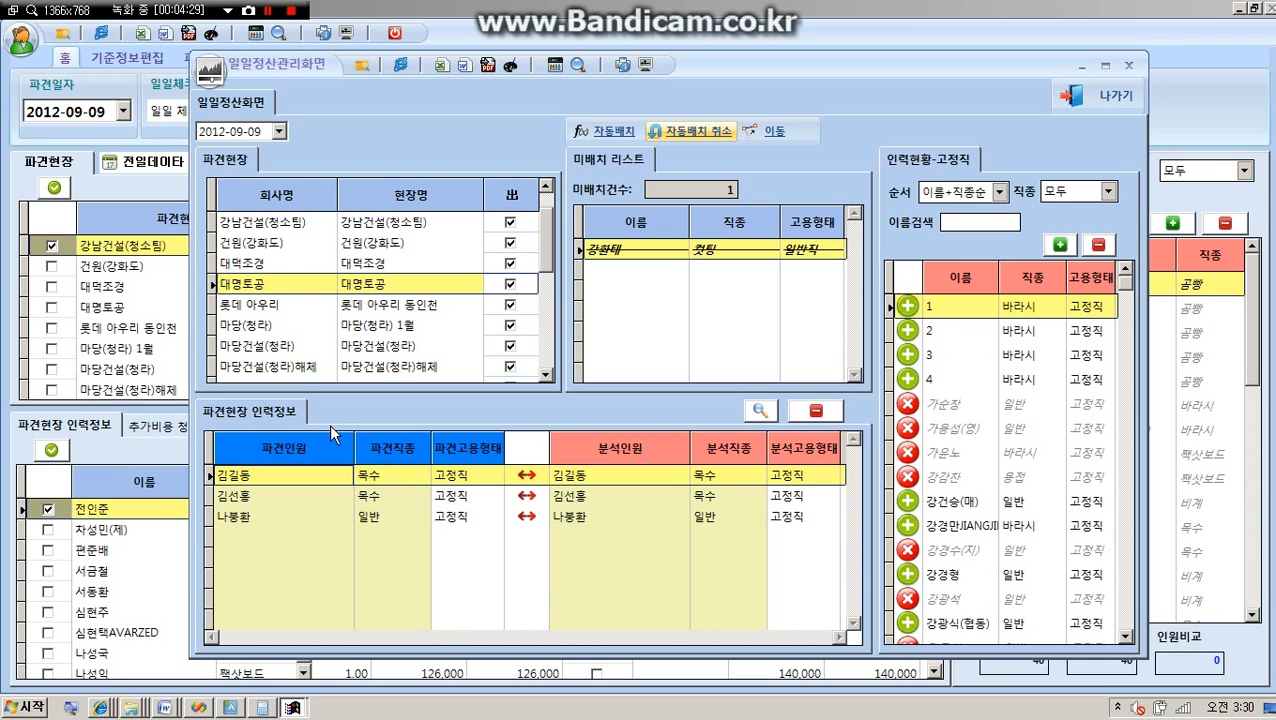
click(232, 322)
click(246, 289)
Exclude 대명토공 from dispatch (出), include it again and rerun automatic placement (자동배치).
click(511, 285)
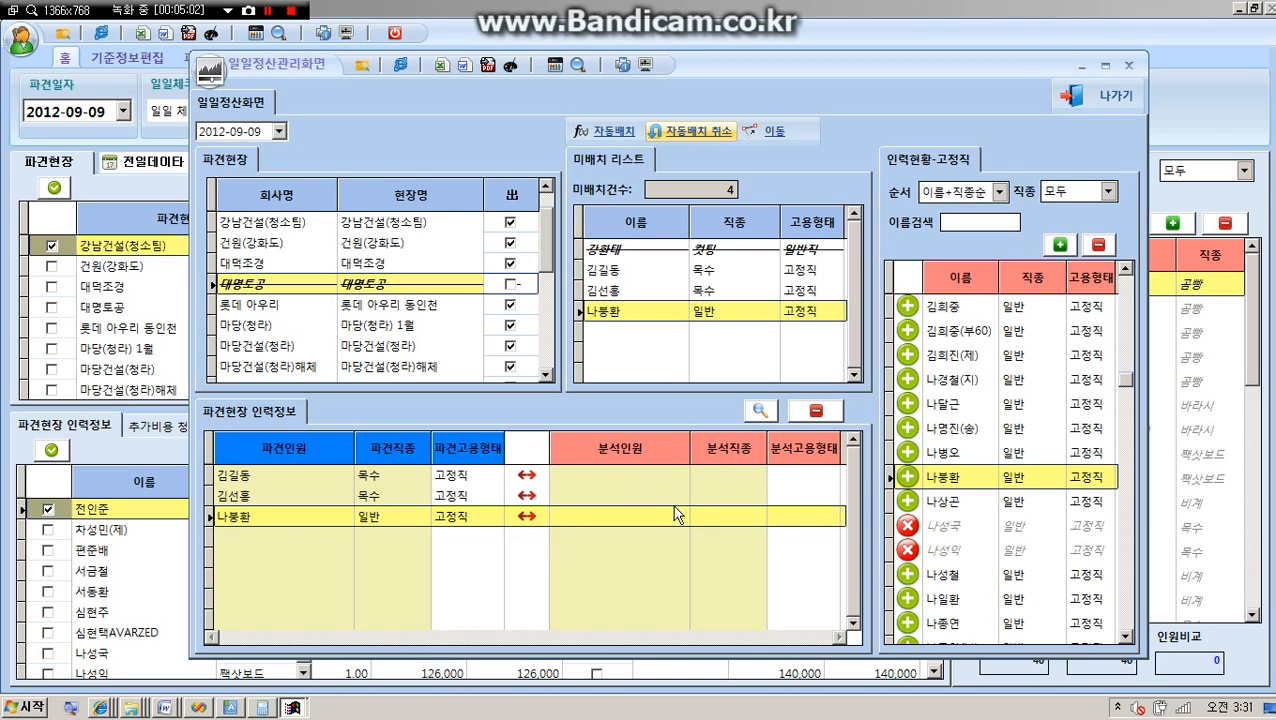
click(511, 284)
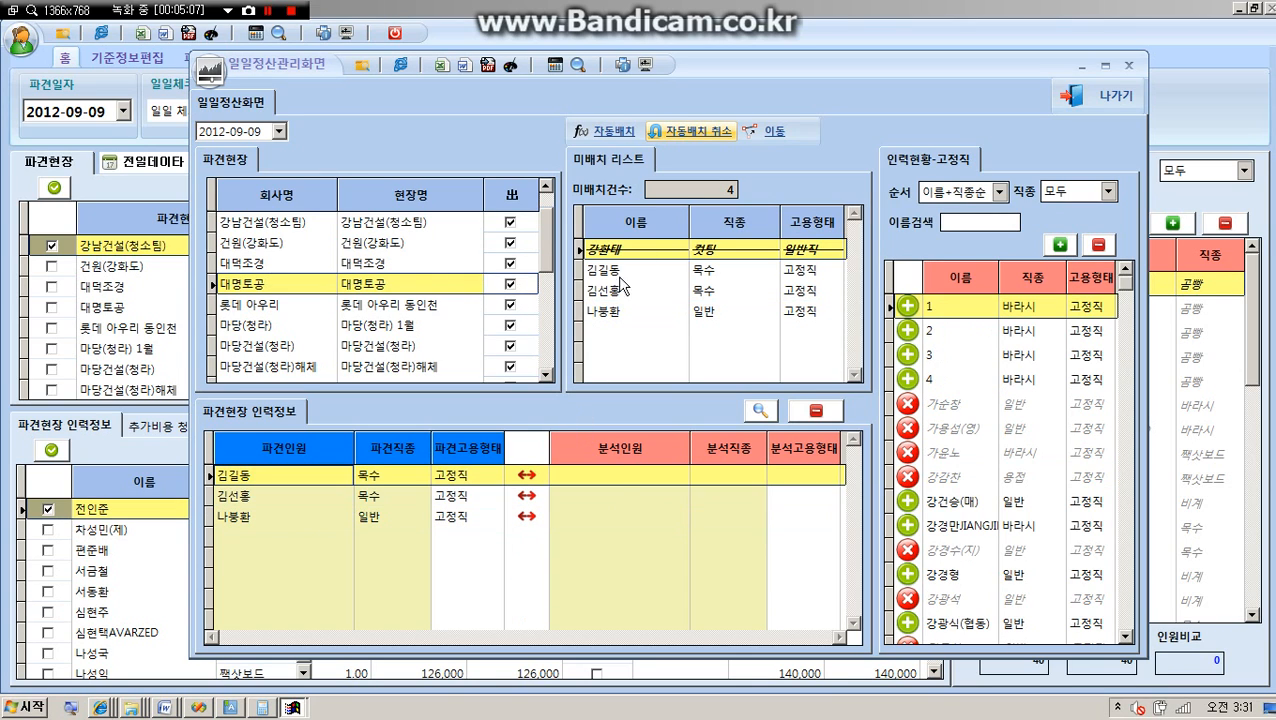
click(600, 140)
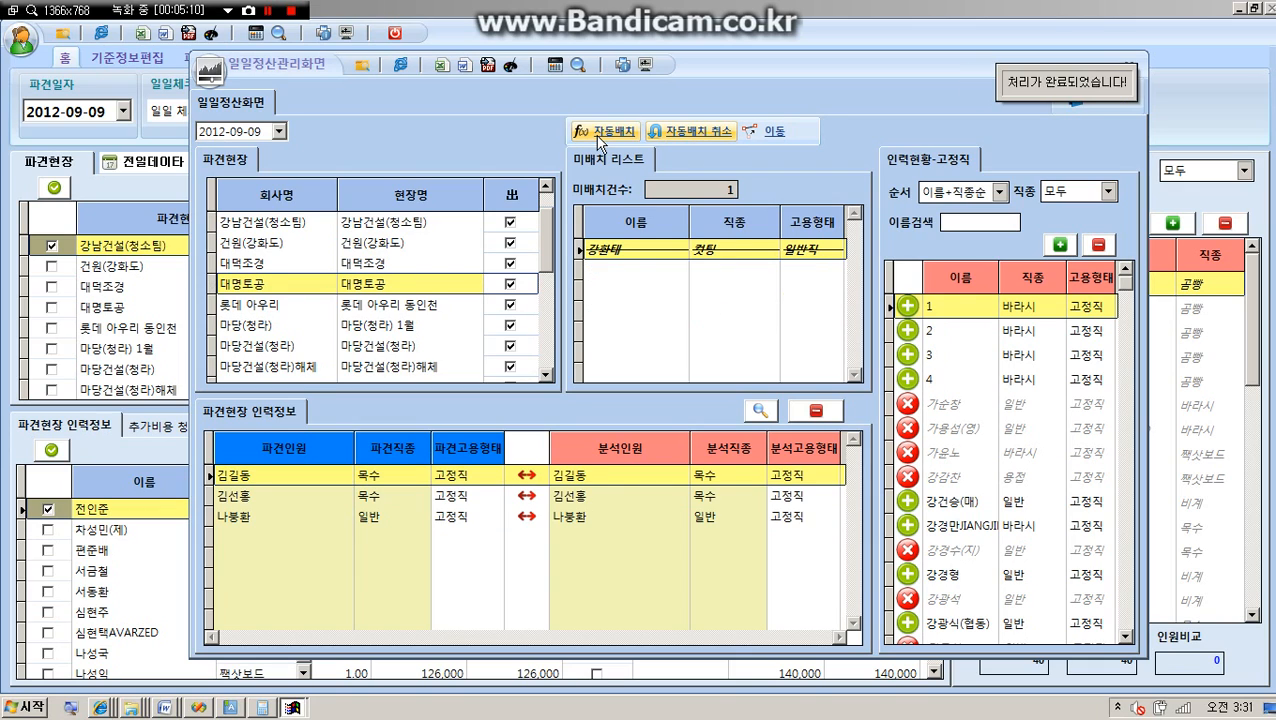
Locate the unplaced worker's row from the 미배치 리스트 and assign the available 바라시 worker whose name includes Latin letters as analysis worker.
click(681, 301)
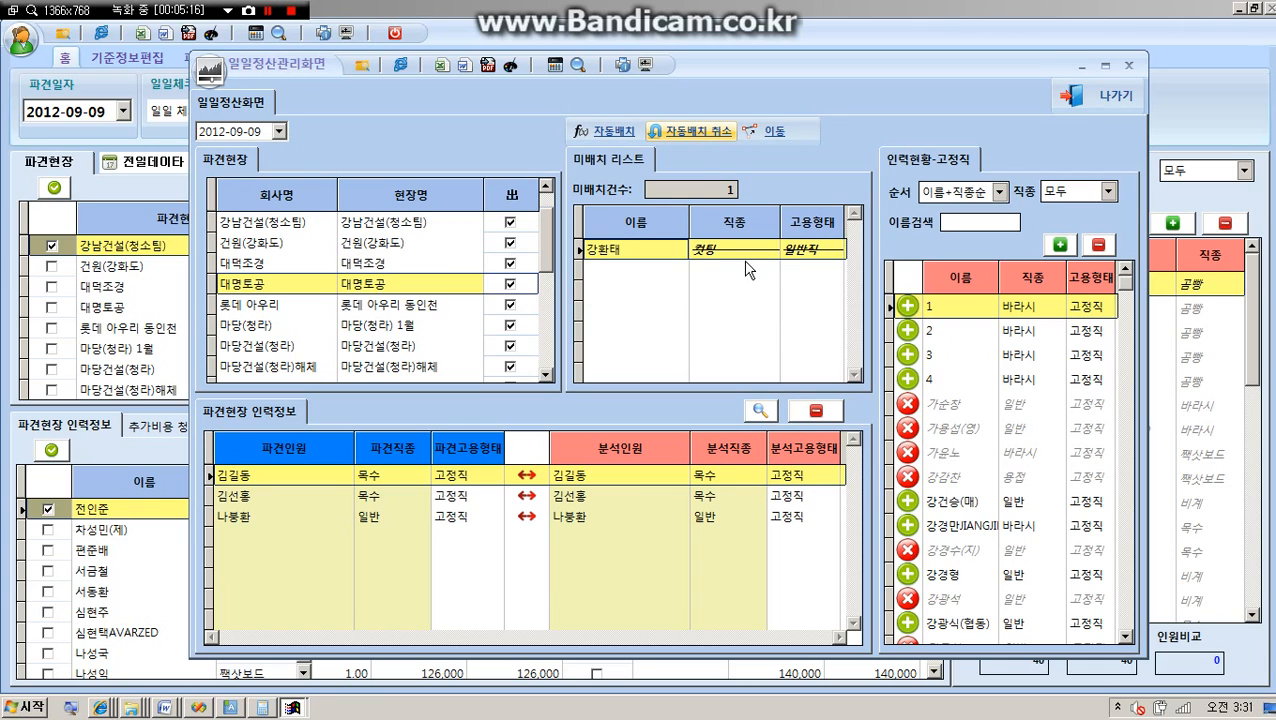
double_click(635, 258)
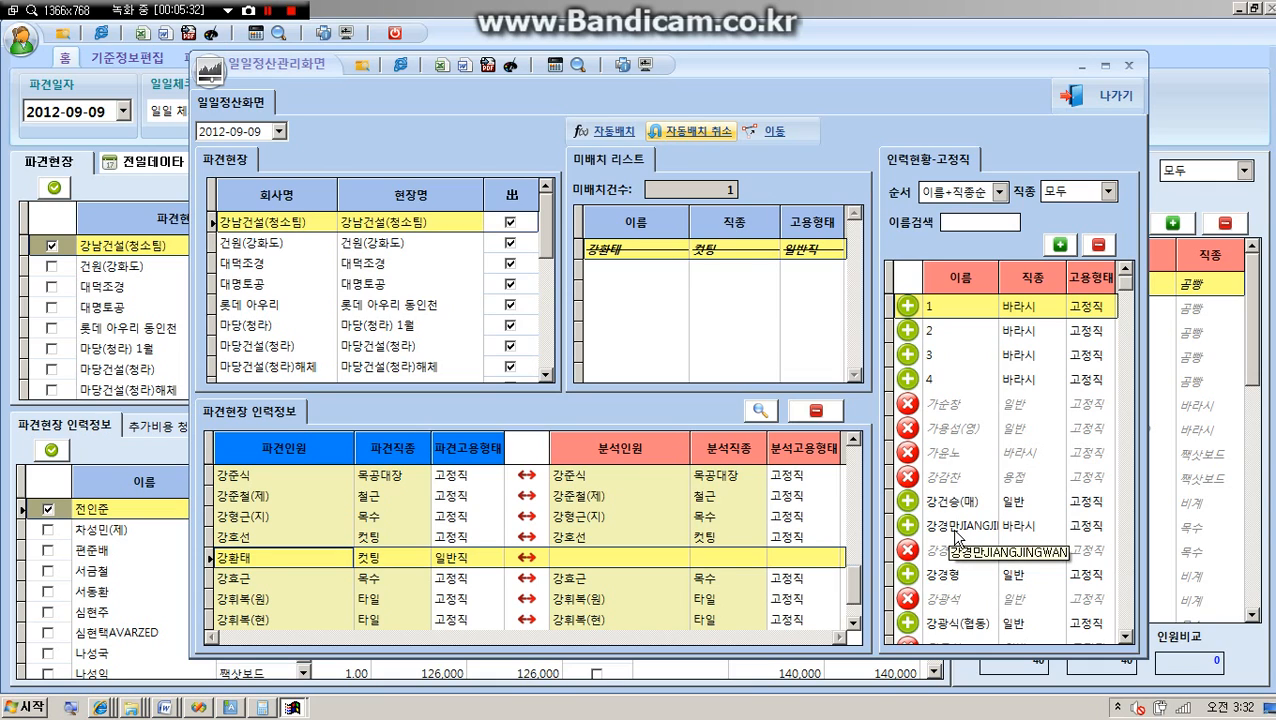
double_click(955, 528)
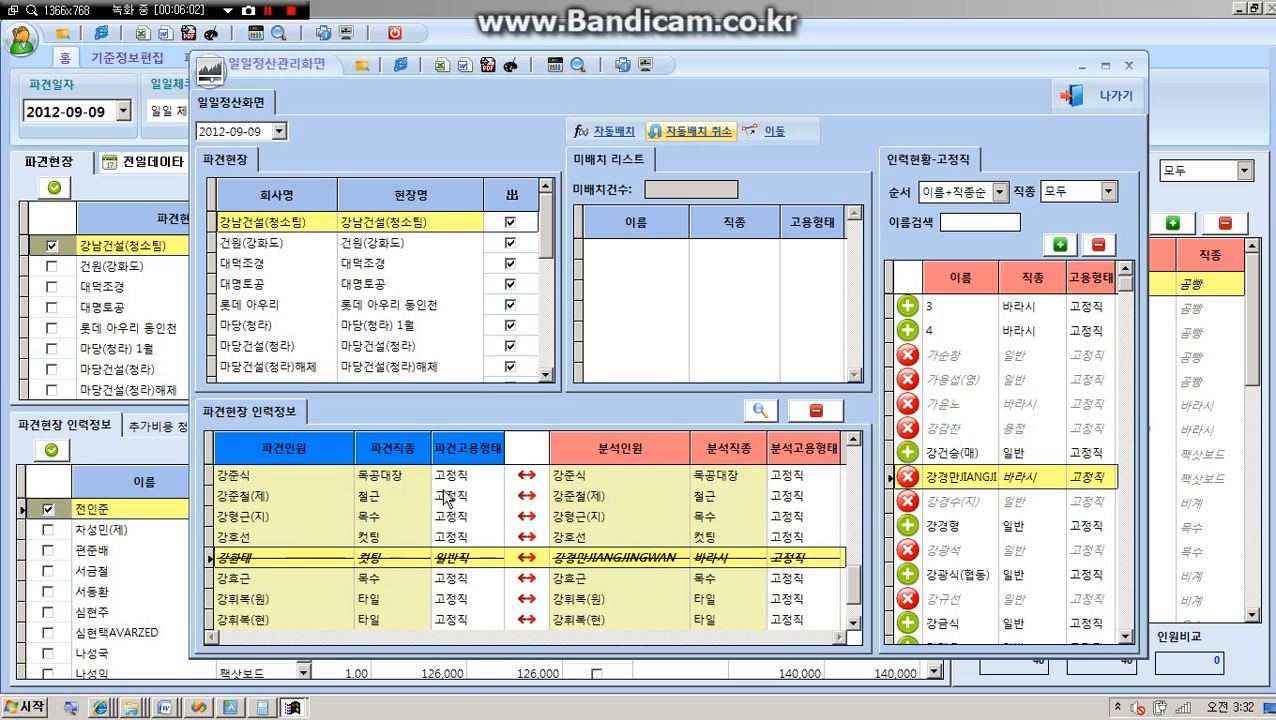
Close the daily settlement window and select the 금전출납부-B report under 2_6.수입/지출 in the report output screen.
click(1075, 104)
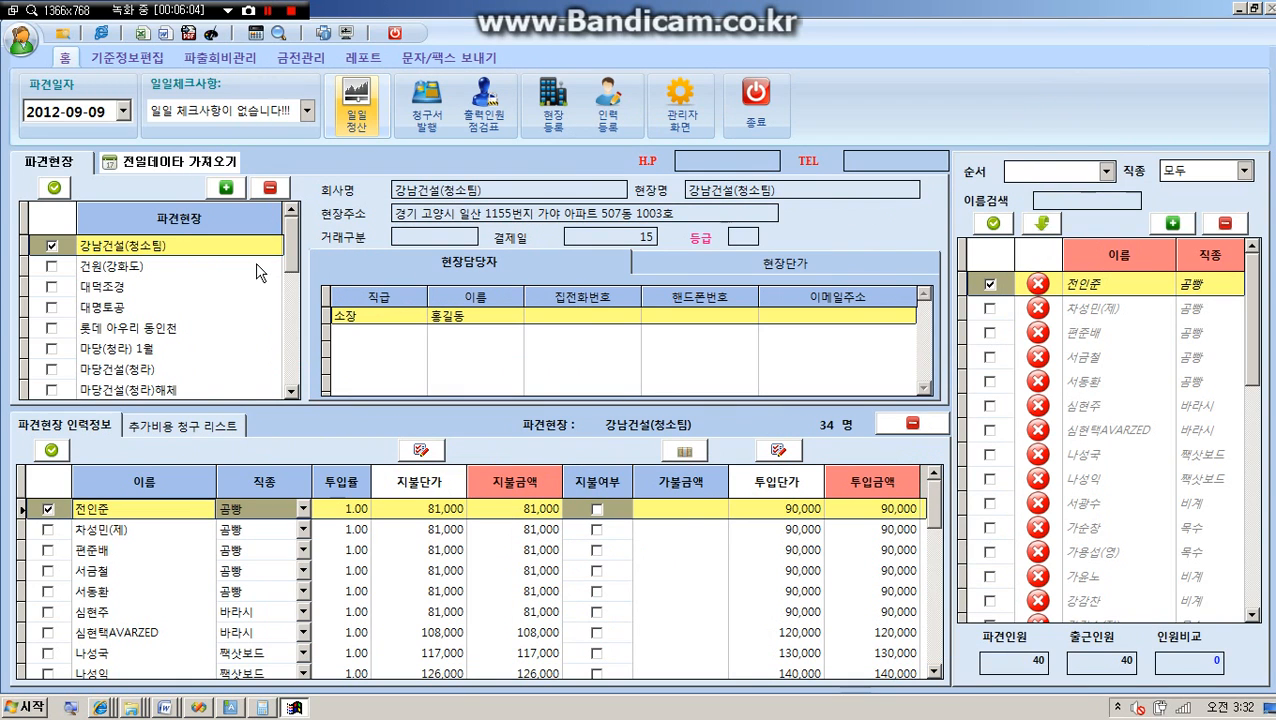
click(362, 58)
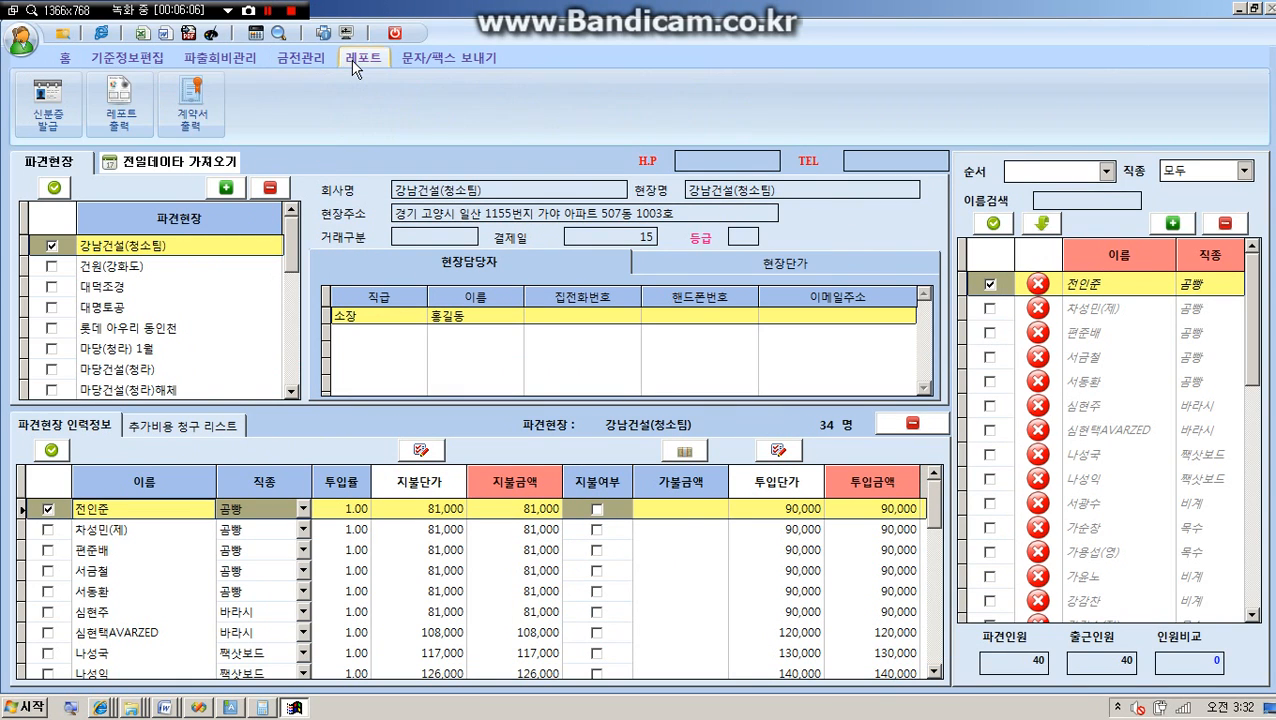
click(119, 100)
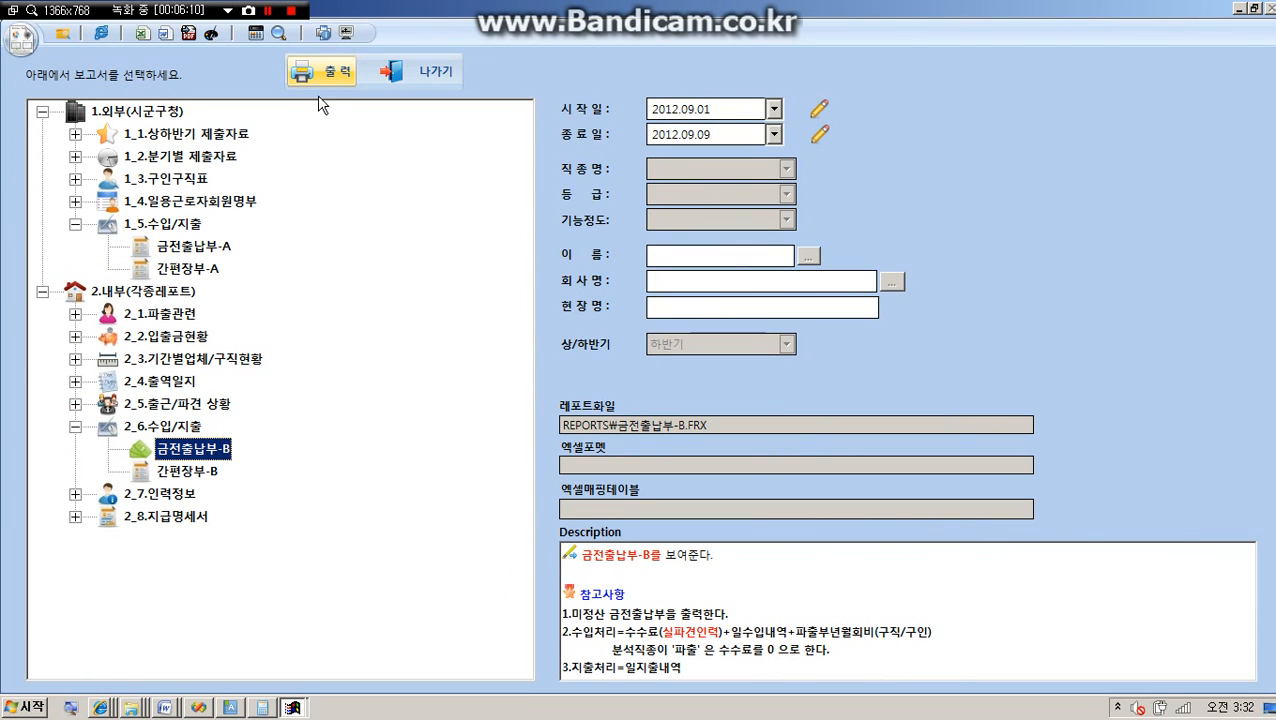
click(190, 474)
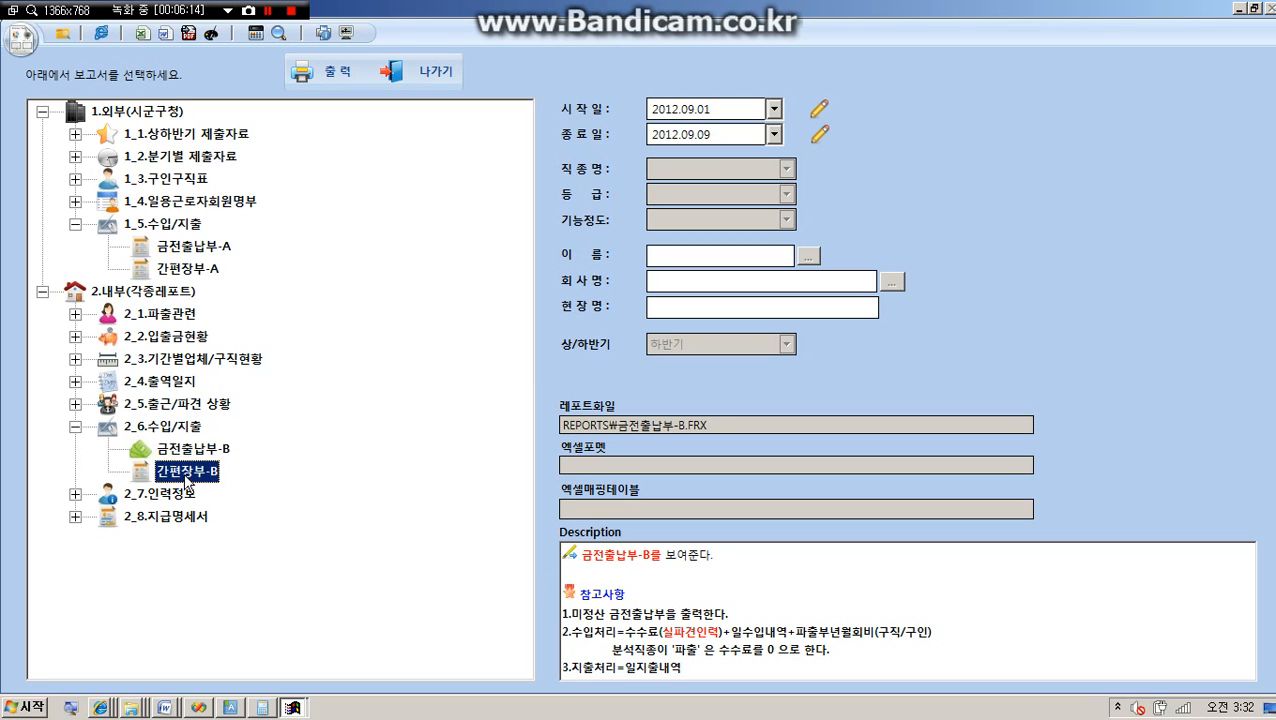
click(190, 458)
Examine how the 금전출납부-B description defines income (수입처리) and expense (지출처리), highlighting each component of the formulas.
click(562, 572)
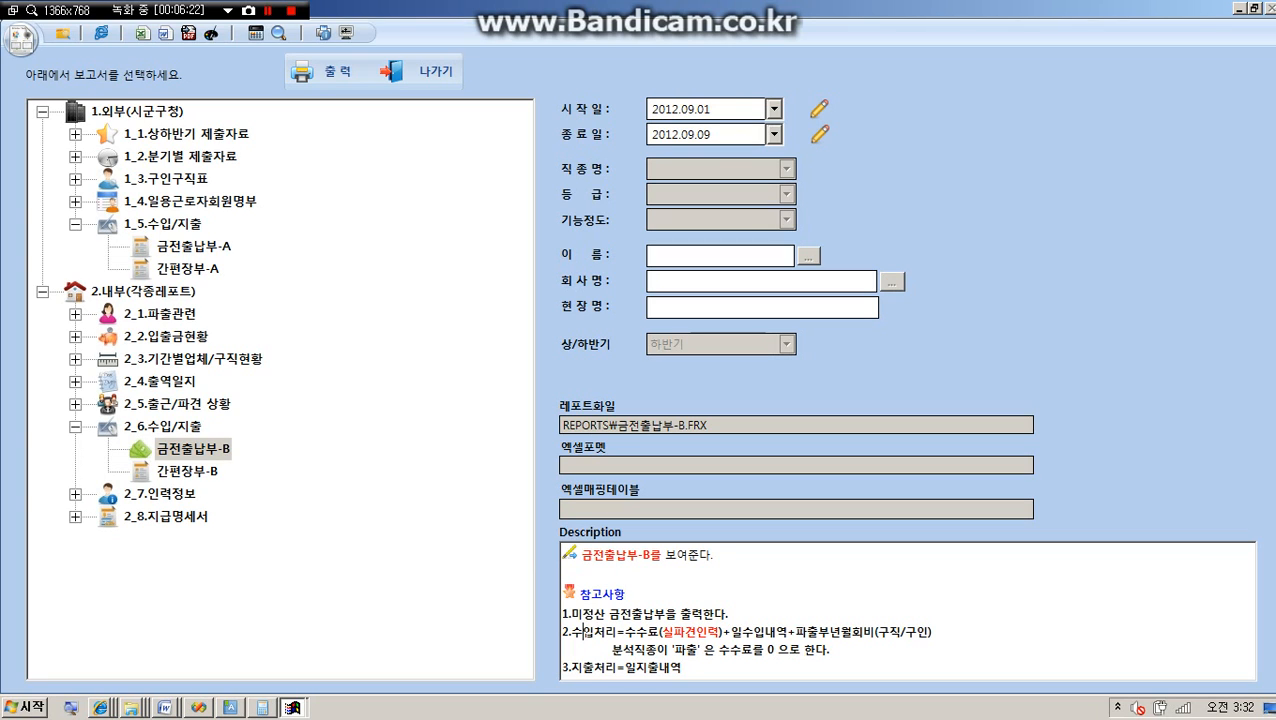
double_click(586, 632)
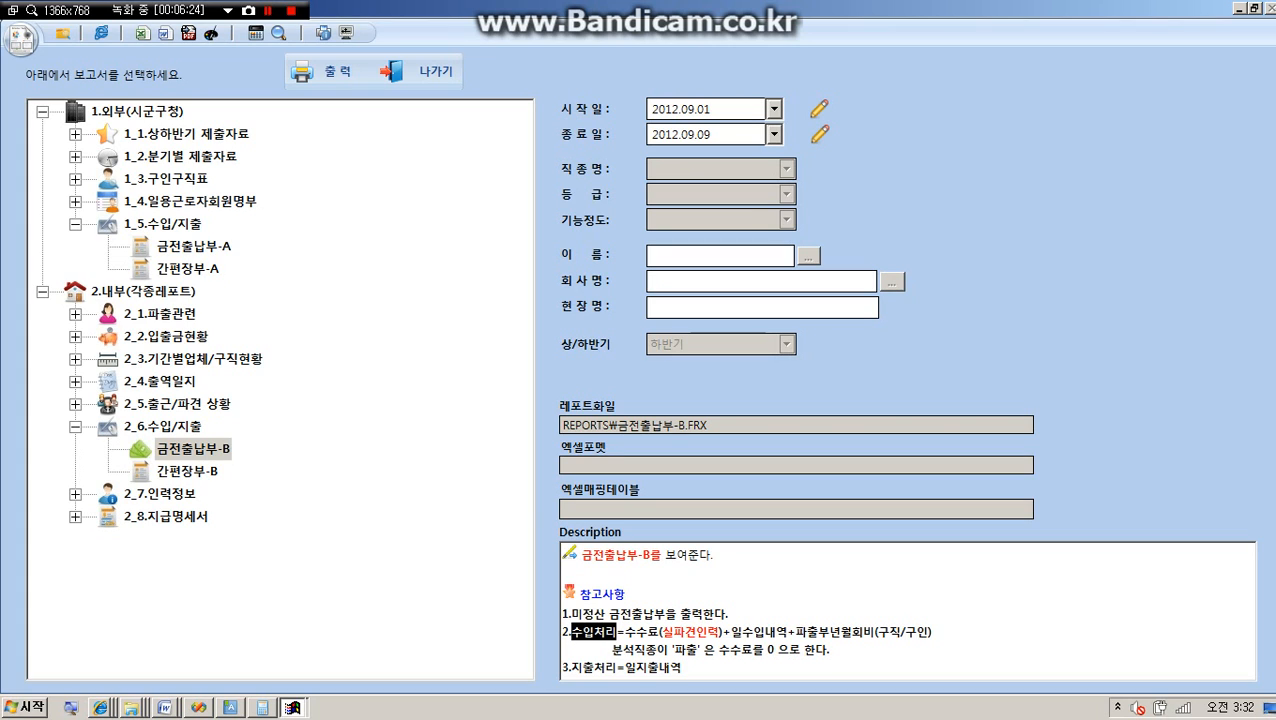
double_click(640, 633)
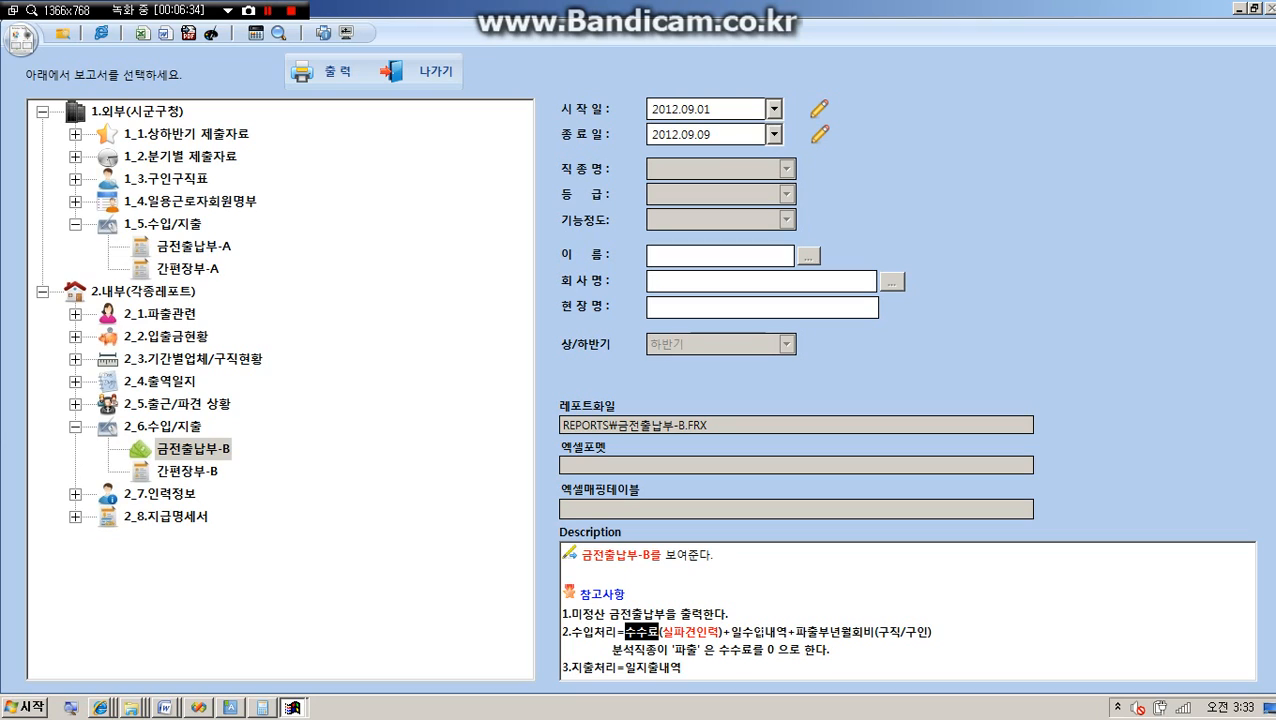
double_click(762, 633)
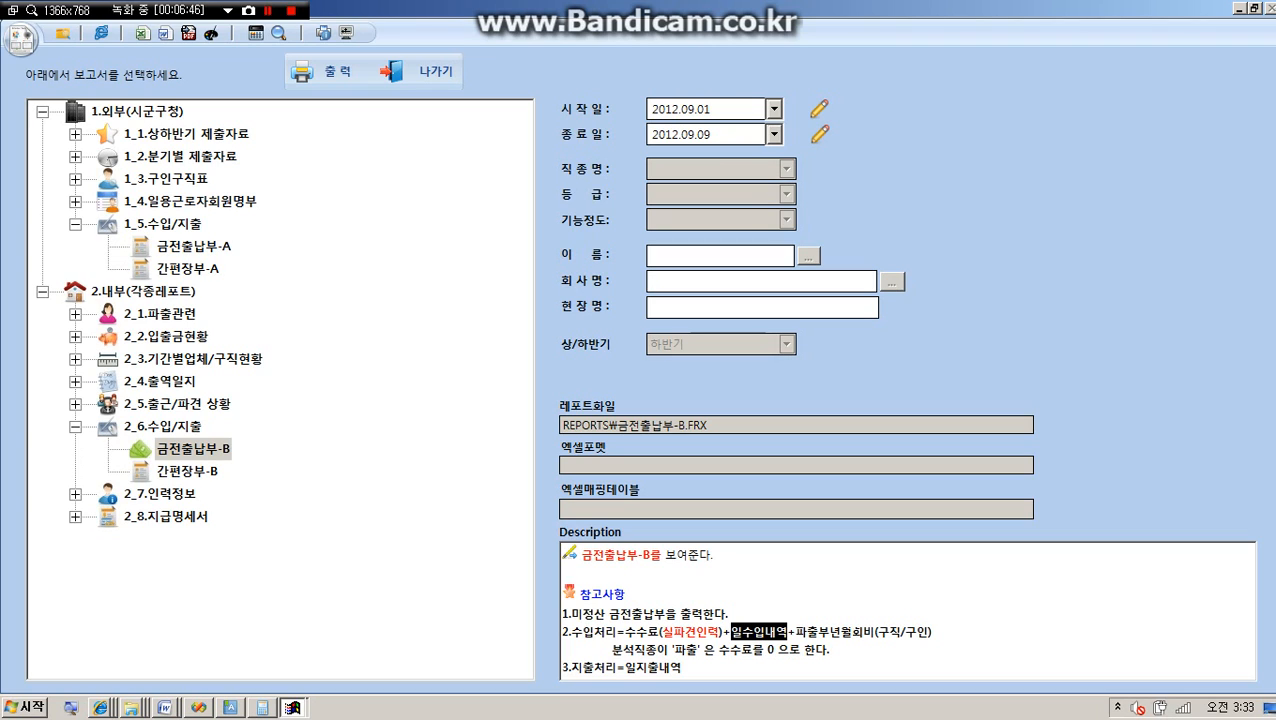
double_click(851, 633)
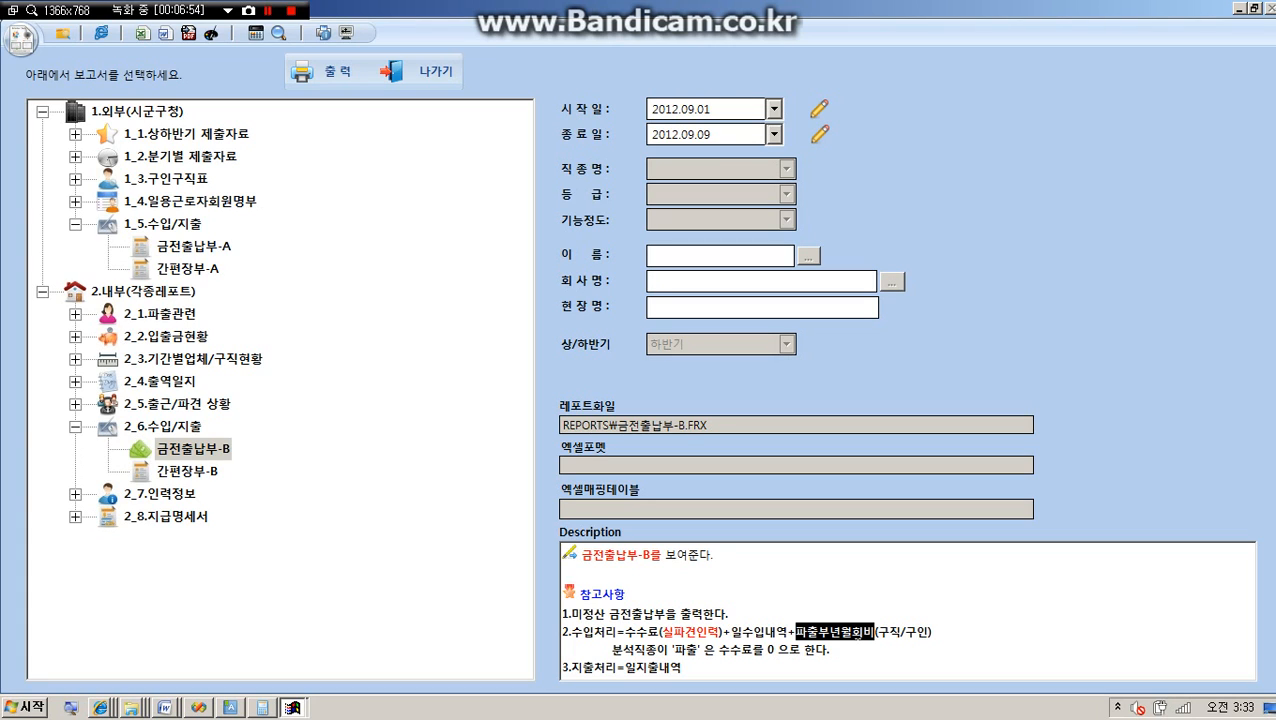
mouse_move(900, 632)
mouse_down()
mouse_move(924, 632)
mouse_move(886, 634)
mouse_up()
click(584, 668)
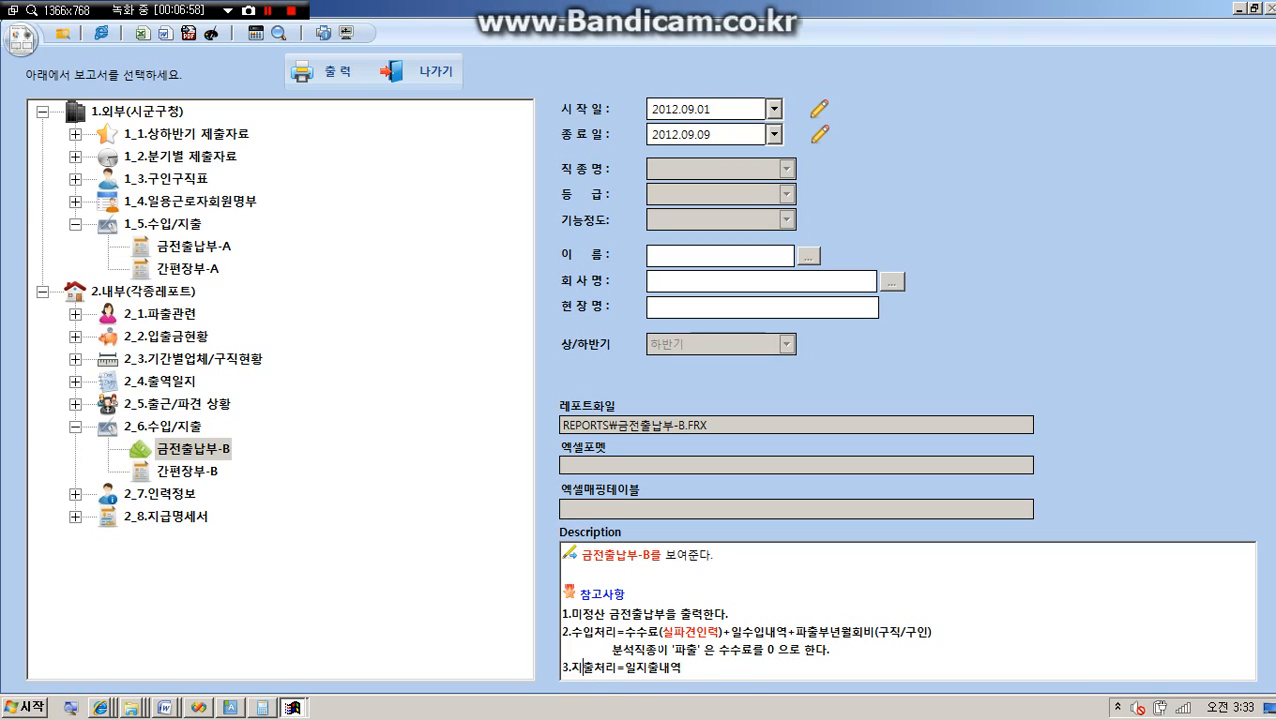
double_click(650, 668)
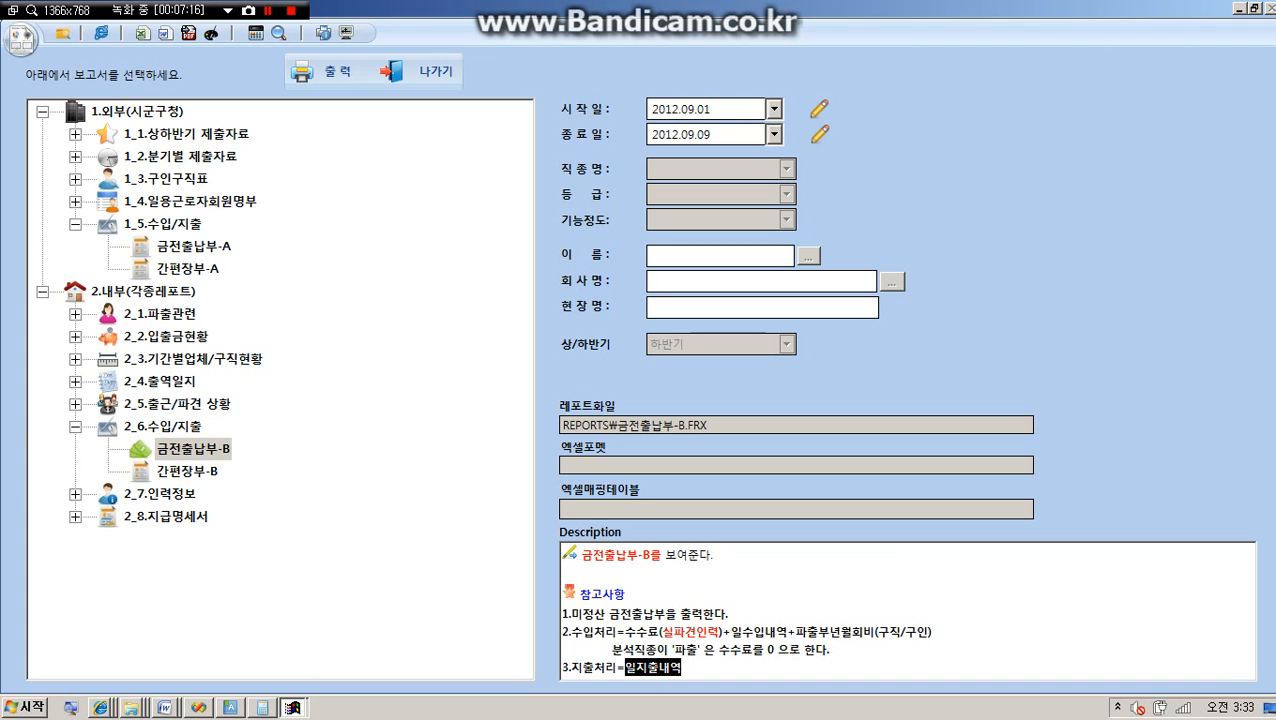
click(637, 632)
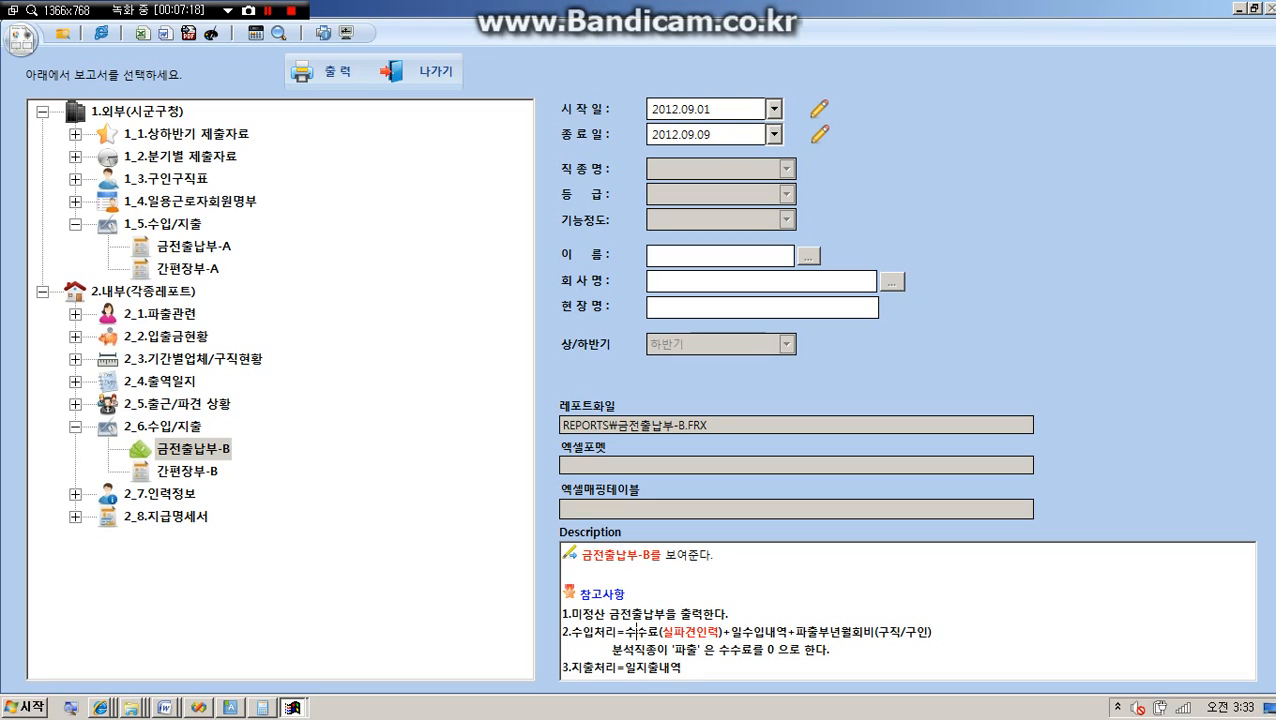
double_click(637, 632)
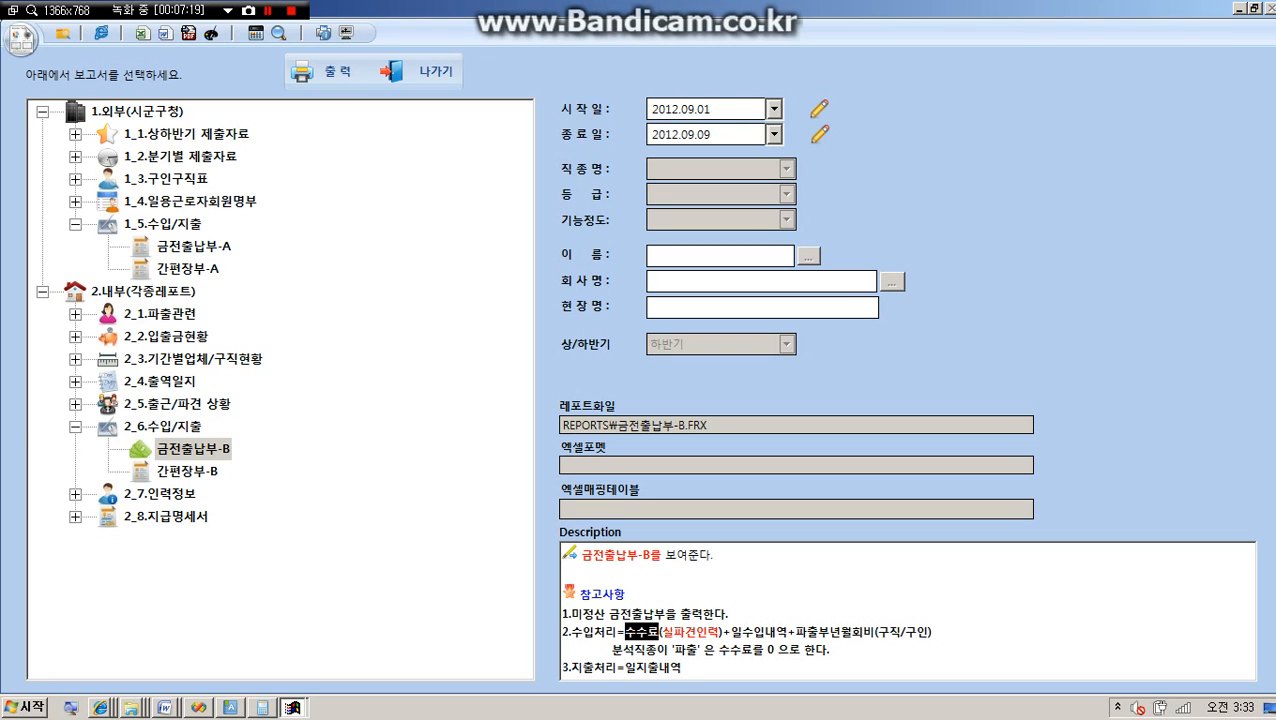
double_click(750, 636)
double_click(830, 632)
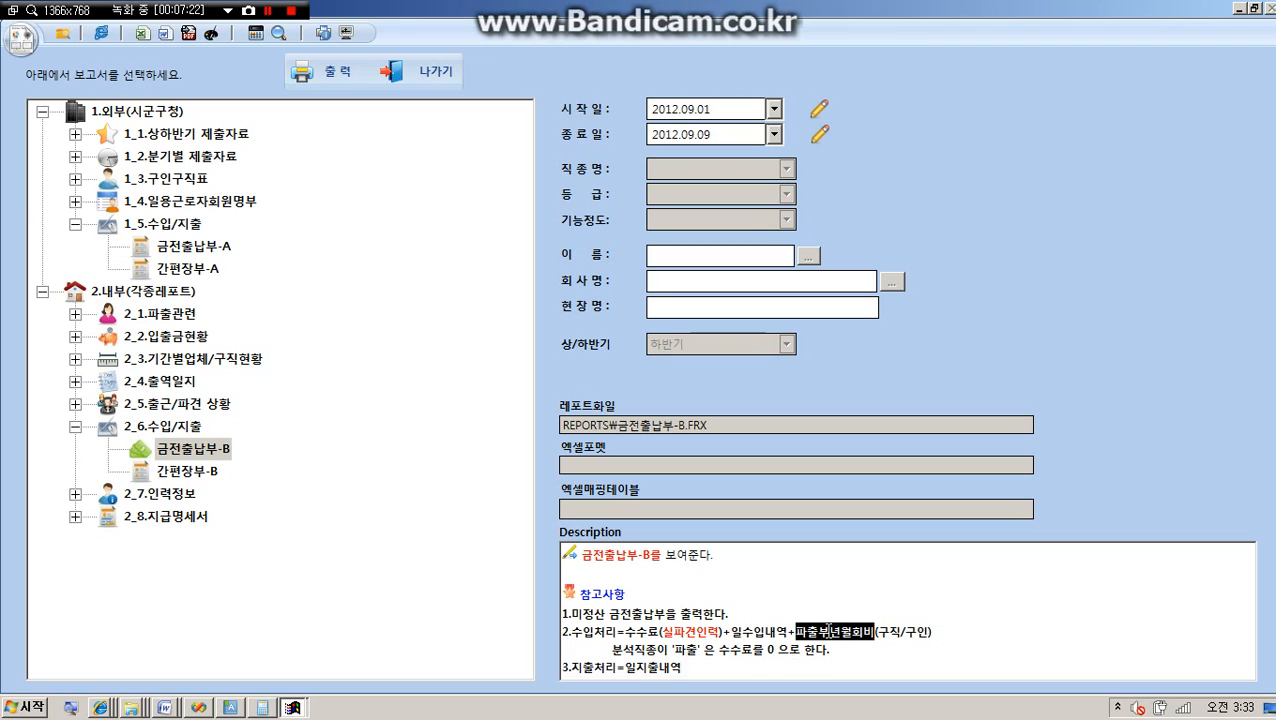
double_click(578, 632)
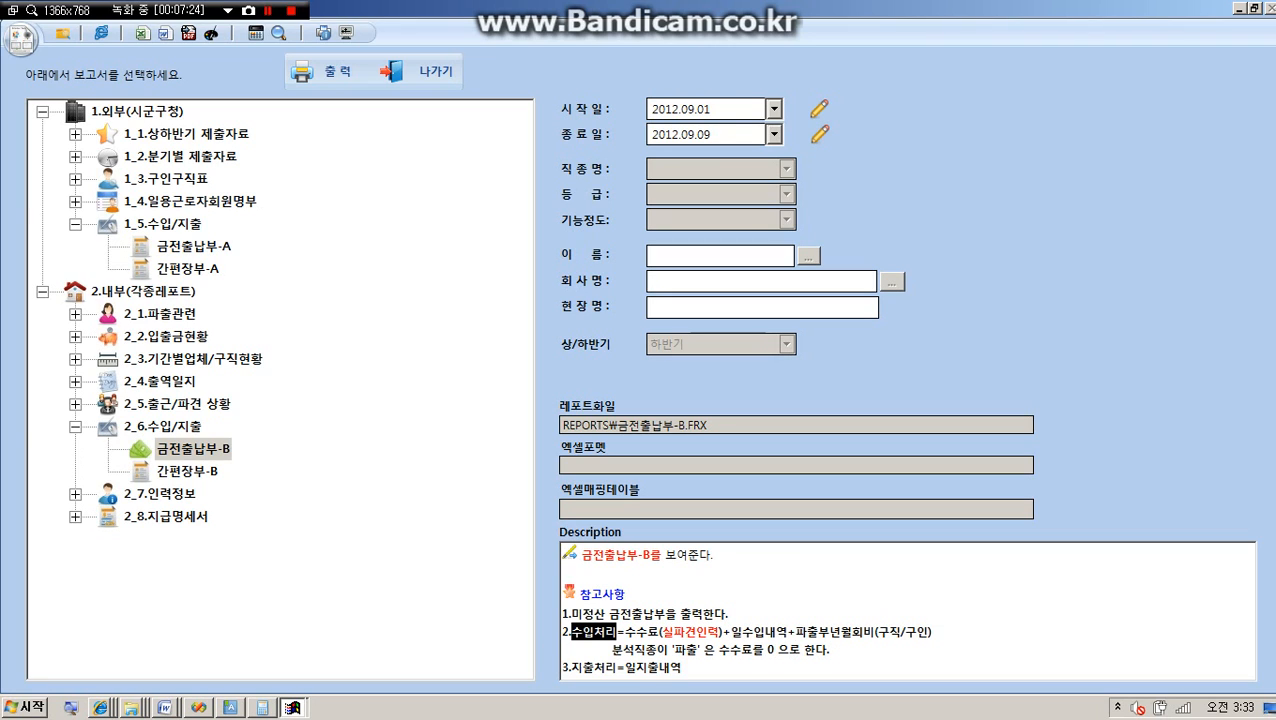
double_click(590, 667)
drag(624, 667, 679, 667)
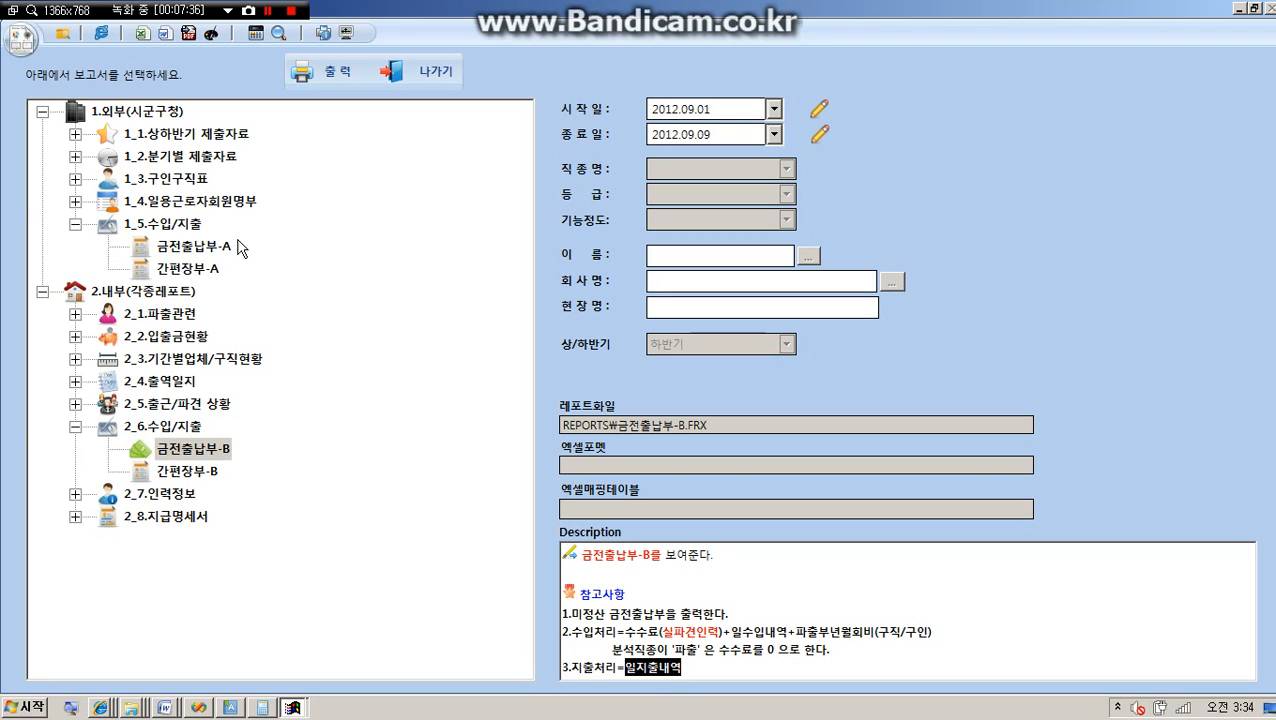
Generate the 금전출납부-B report for 2012.09.01 to 2012.09.09 and review its income and expense entries in the preview.
click(197, 452)
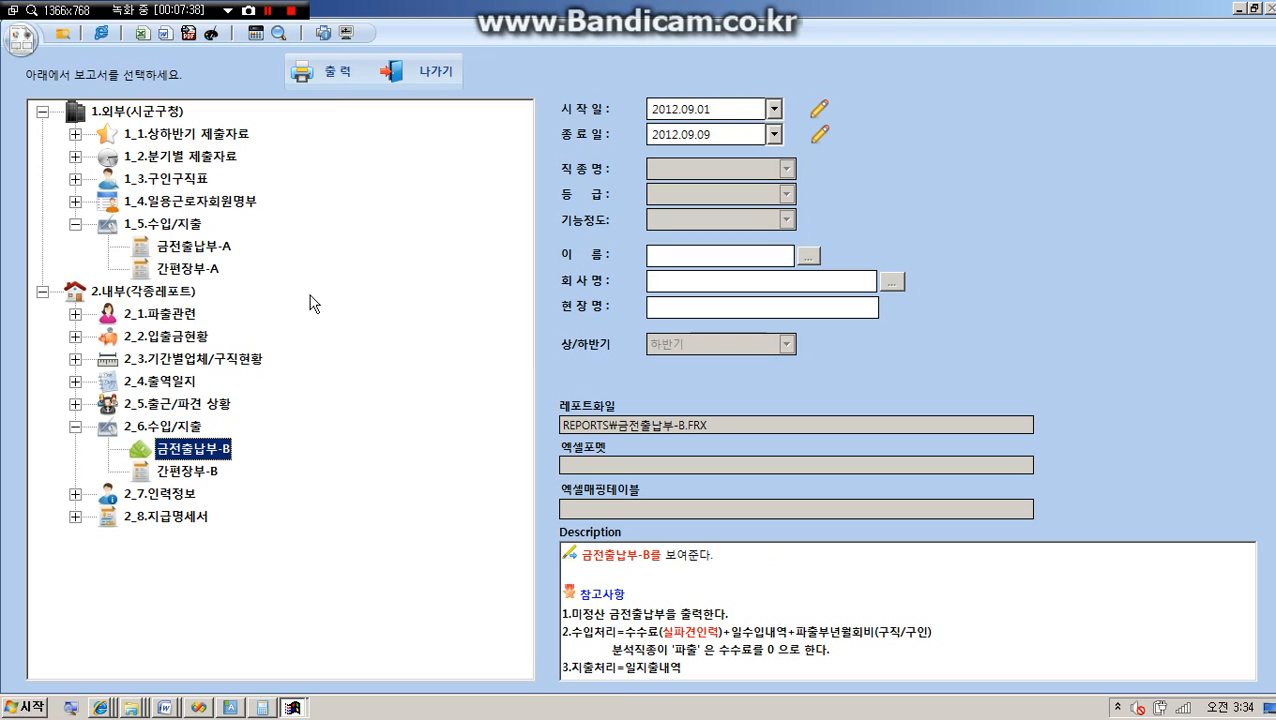
click(330, 66)
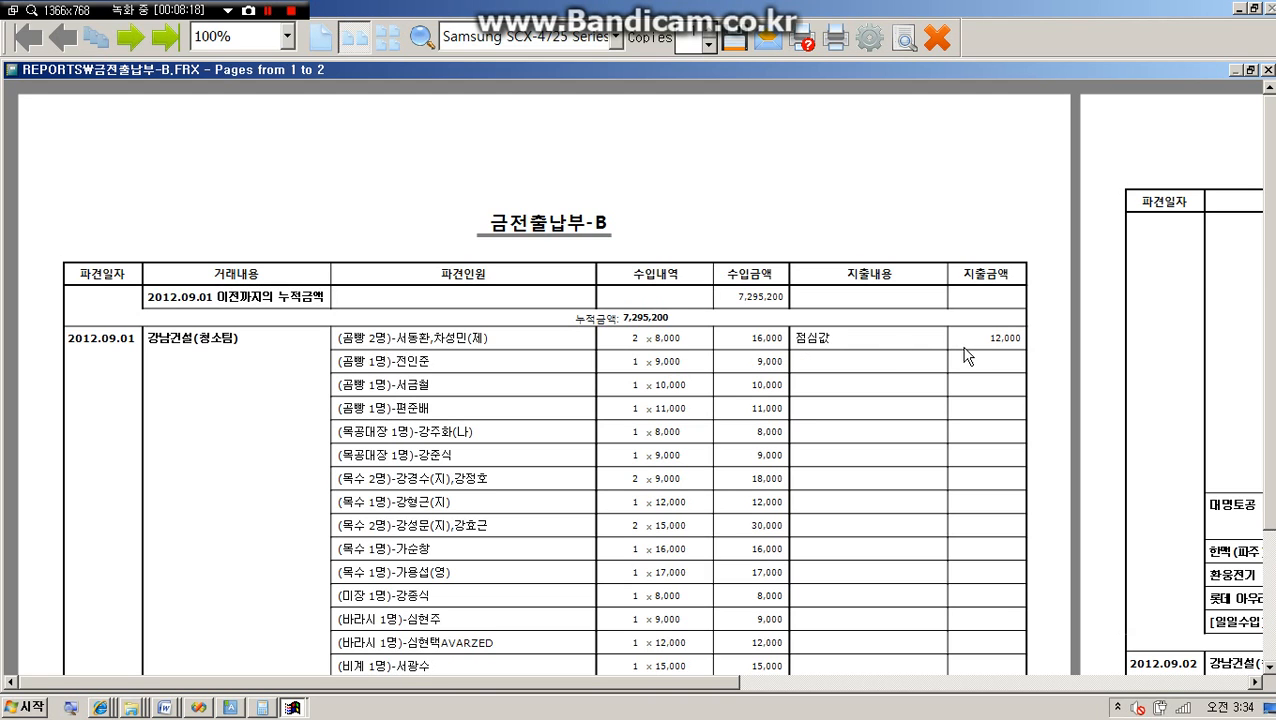
drag(702, 684, 1074, 684)
scroll(908, 562, down, 3)
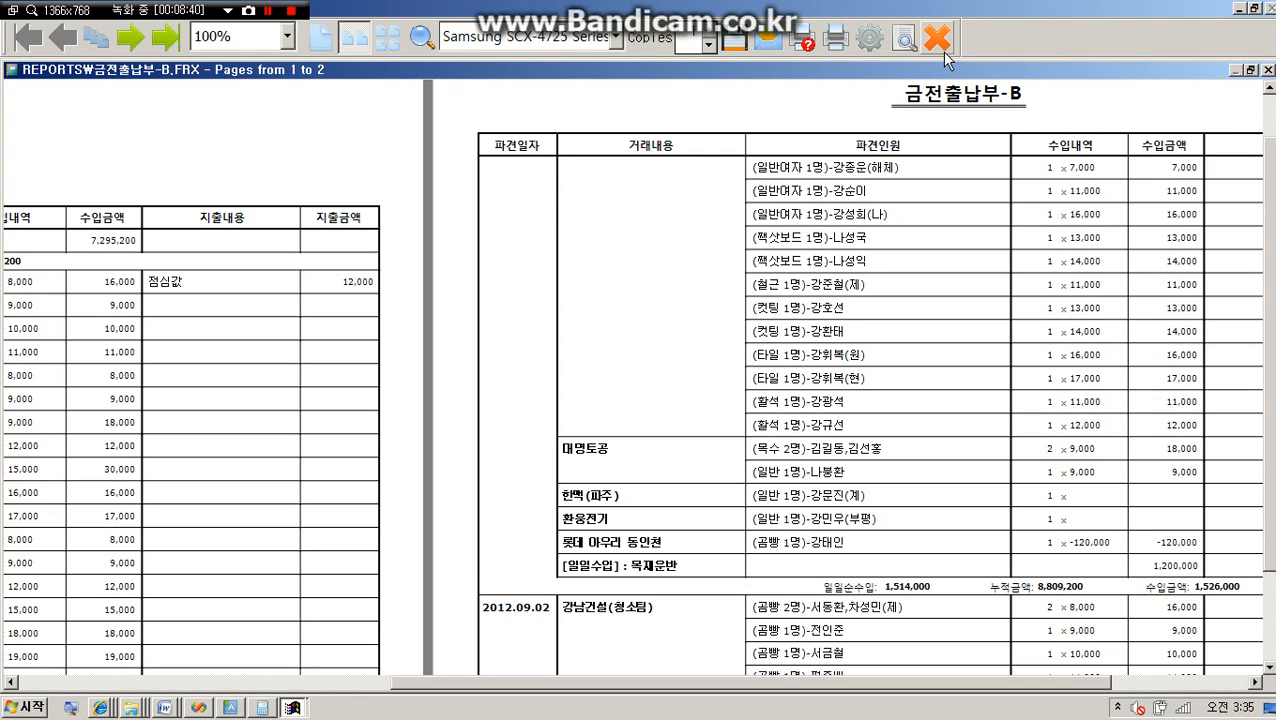
Export the previewed report in XLS format to _reportFolder as 금전출납부-b_20120909.Xls.
click(735, 42)
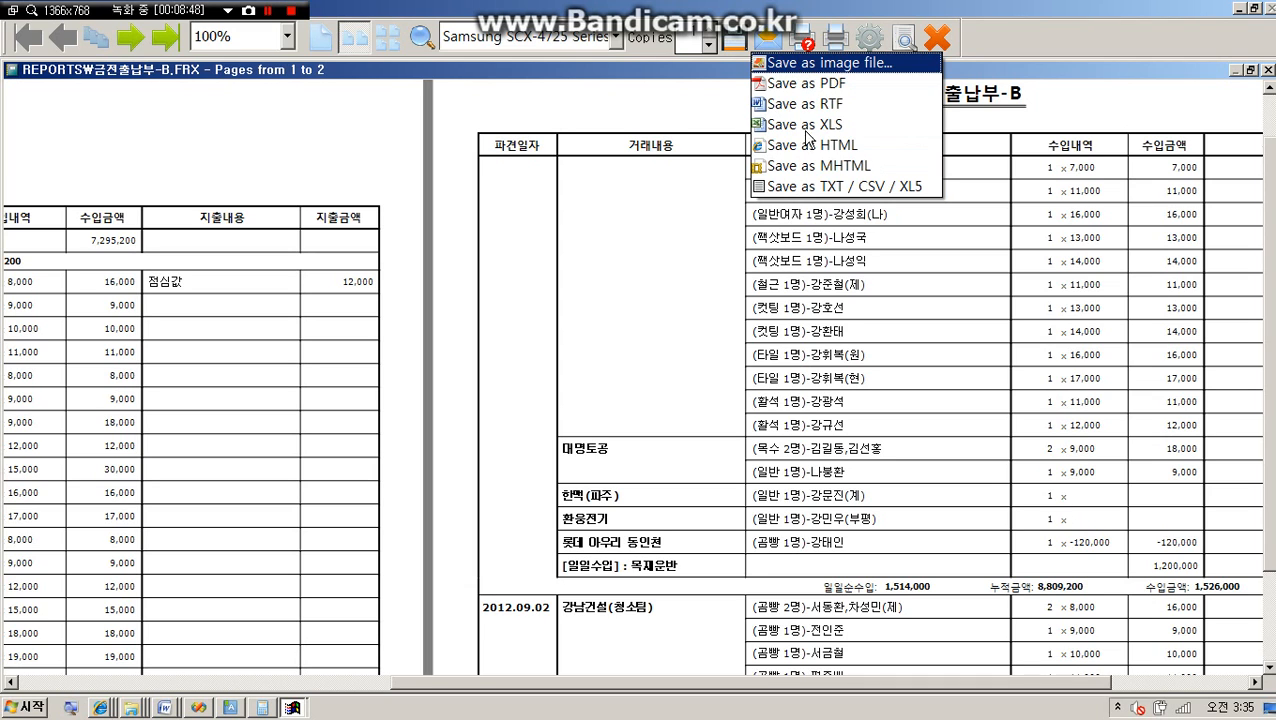
click(802, 126)
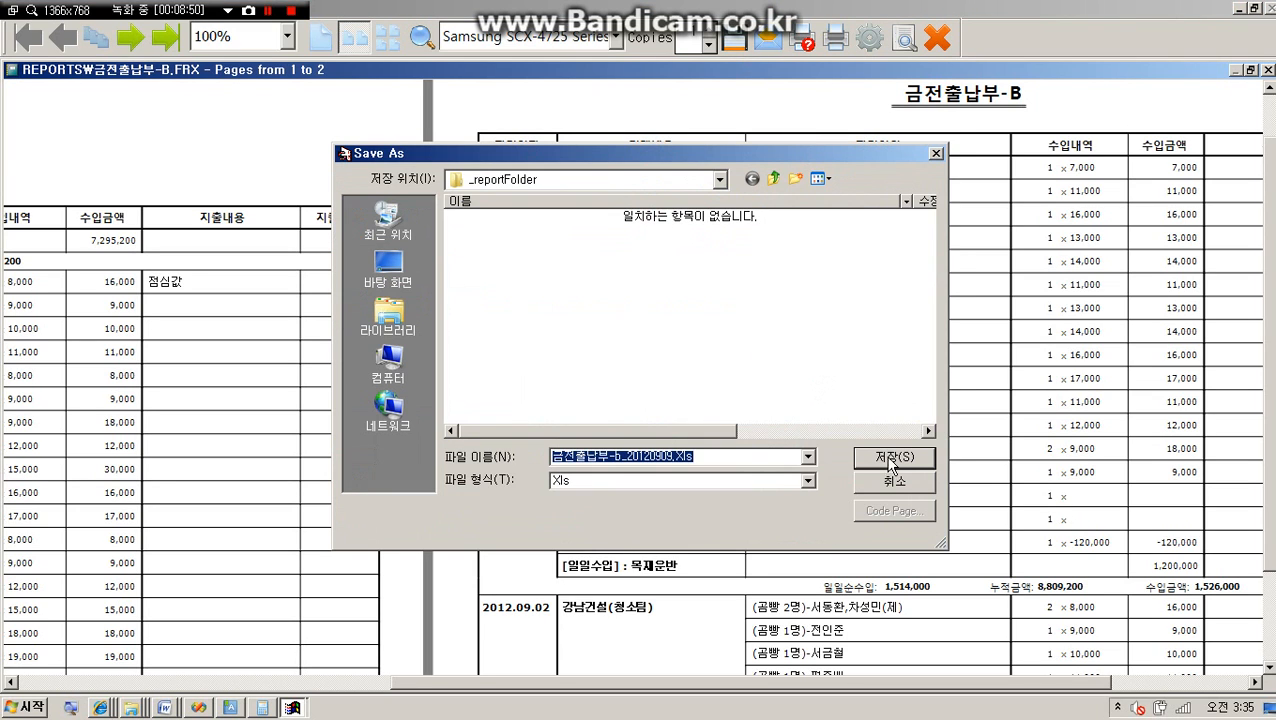
click(893, 458)
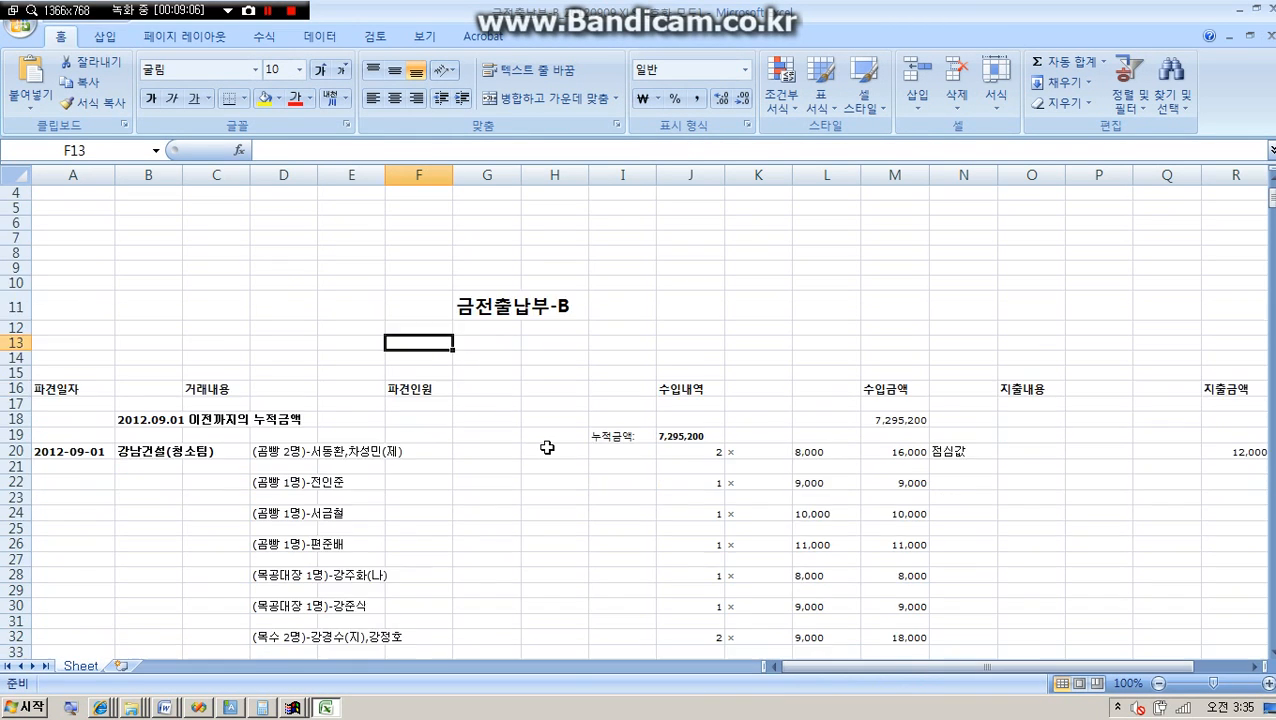
Review the exported cash book in Excel, checking the income amounts in column M and the 2012-09-02 entry in A94.
scroll(547, 447, down, 7)
drag(893, 204, 908, 646)
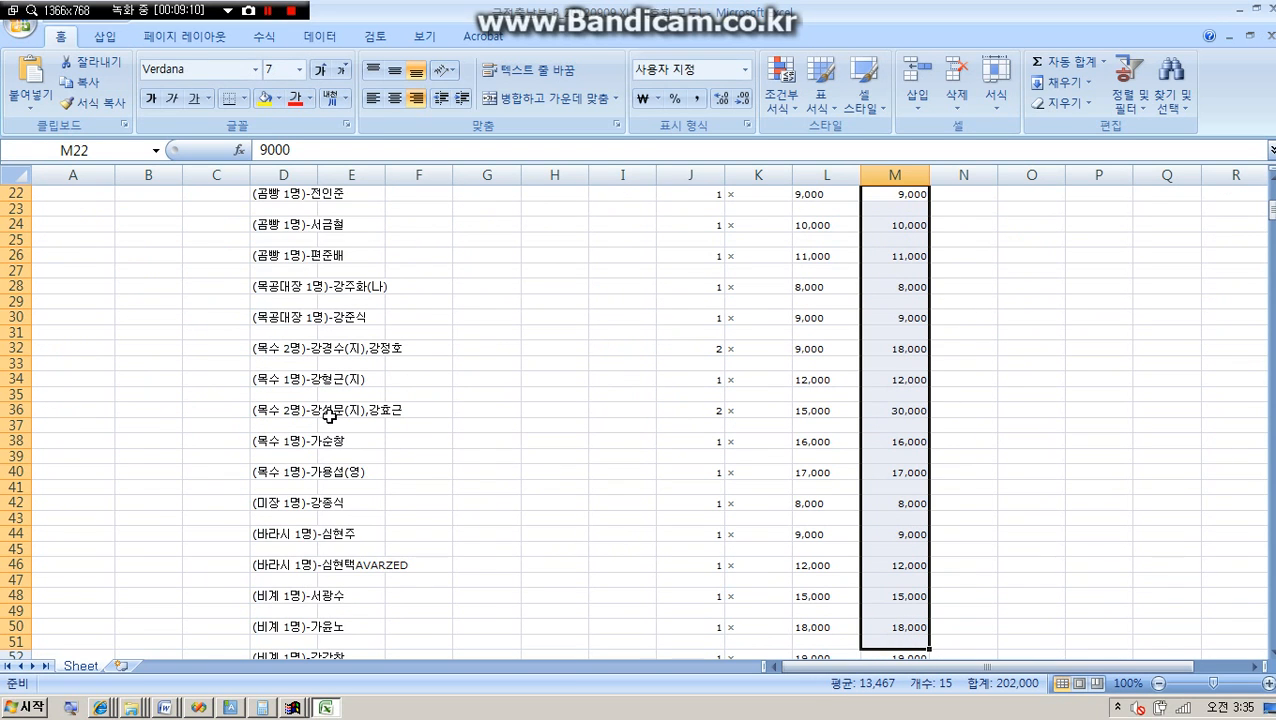
scroll(646, 472, down, 20)
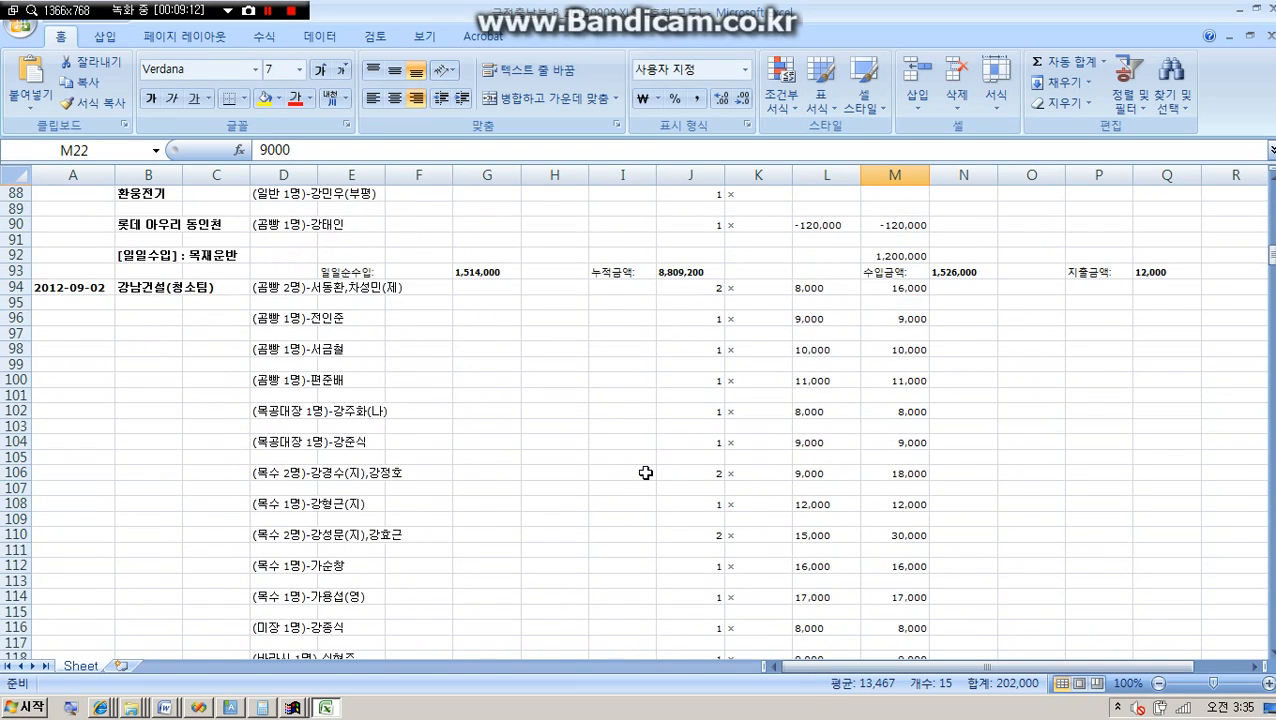
scroll(646, 472, up, 2)
click(73, 379)
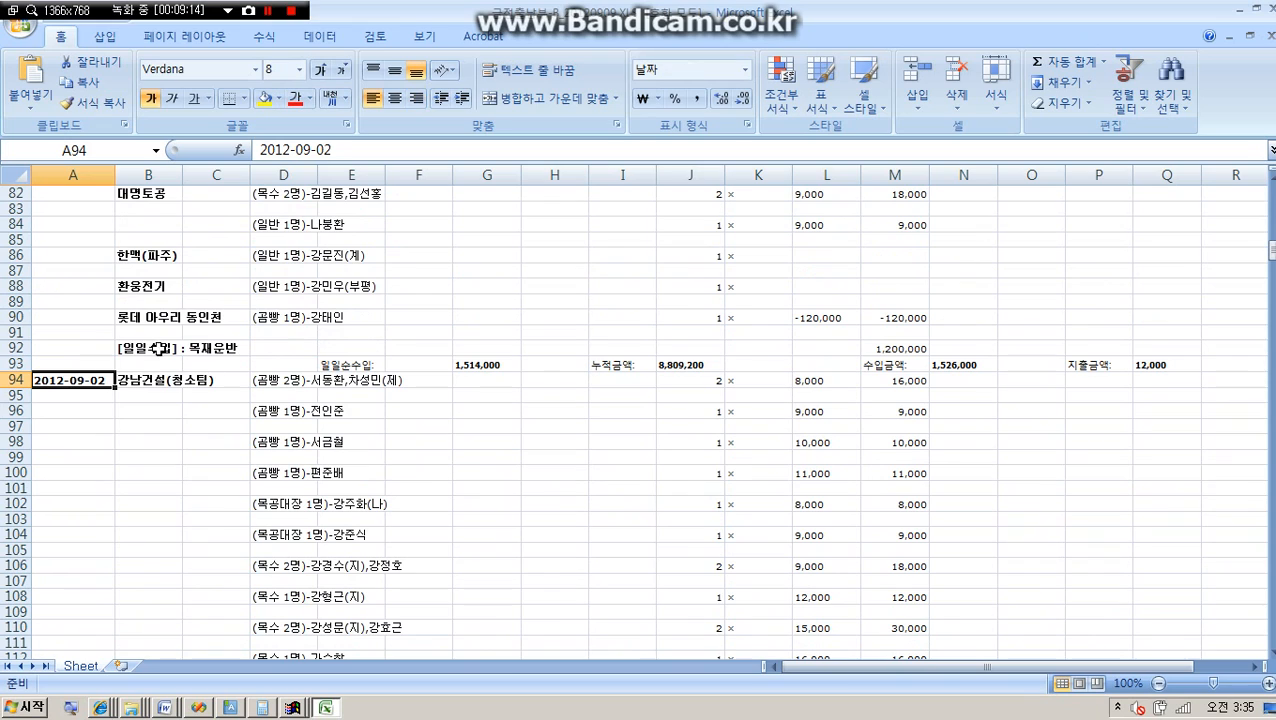